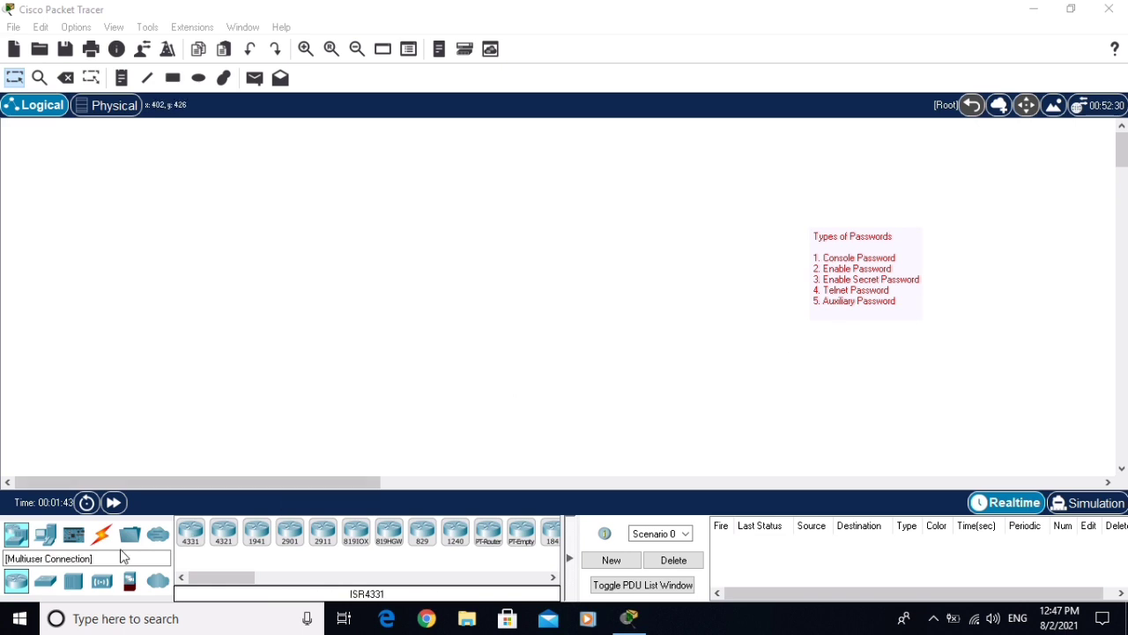
Put a 2960 switch (Switch0) on the canvas and a PC-PT (PC0) to its left
{"action": "left_click", "coordinate": [45, 581]}
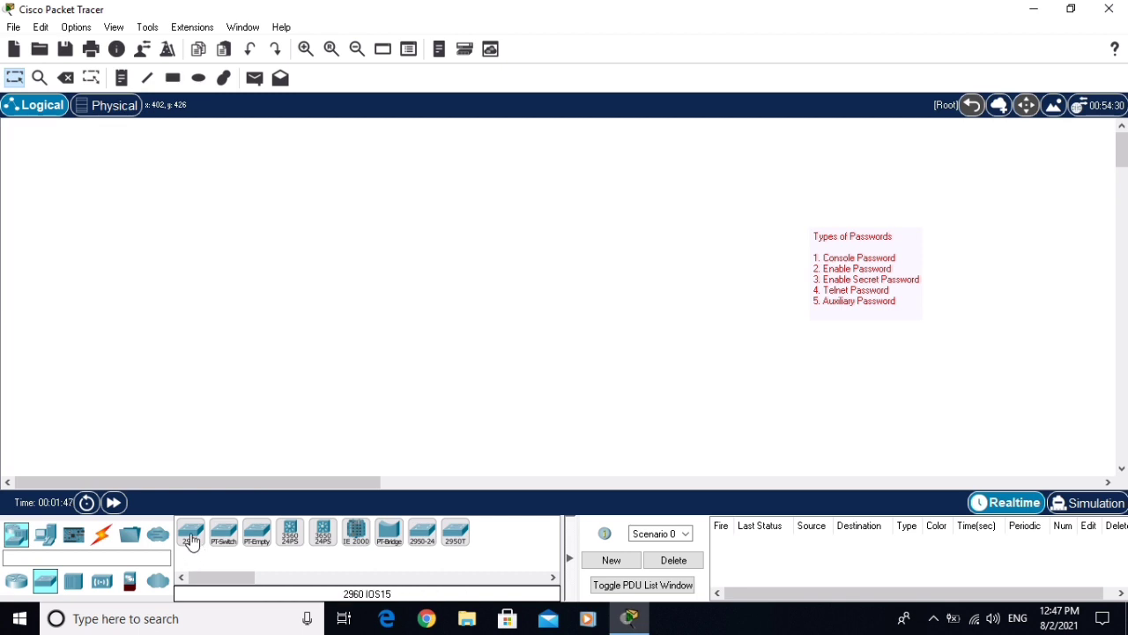
{"action": "left_click_drag", "start_coordinate": [192, 541], "coordinate": [618, 284]}
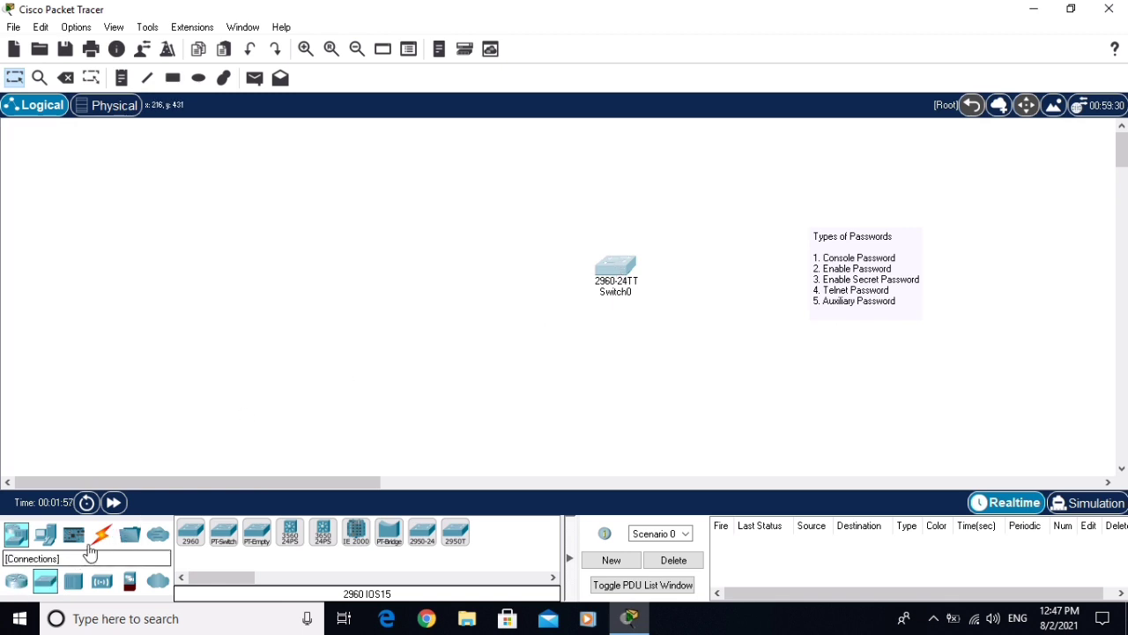
{"action": "left_click", "coordinate": [45, 535]}
{"action": "left_click_drag", "start_coordinate": [185, 538], "coordinate": [379, 266]}
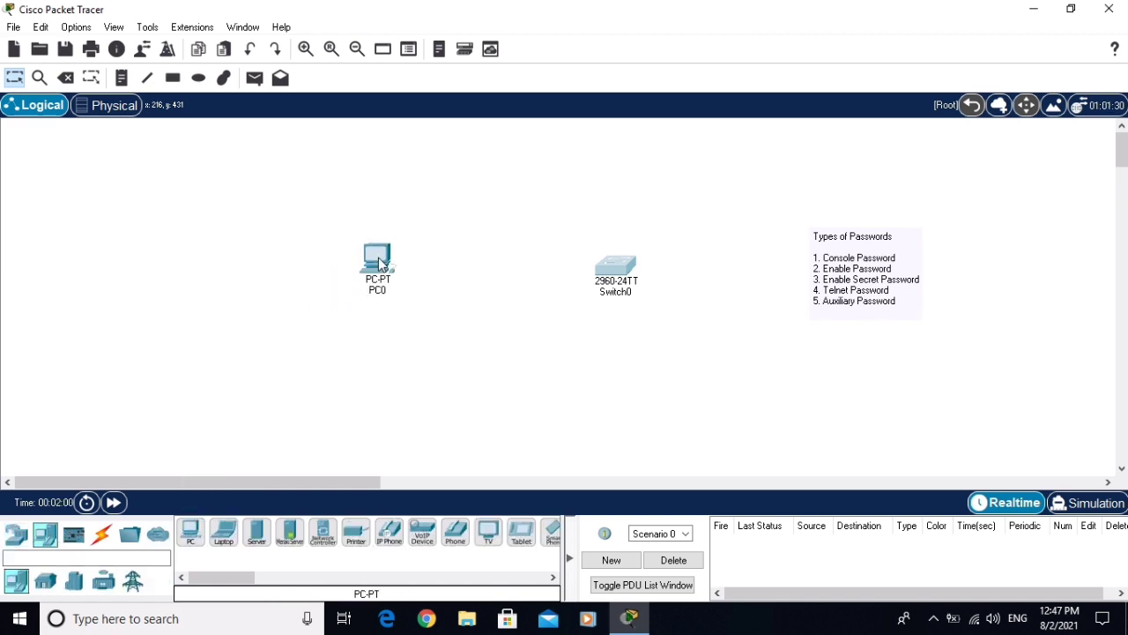
Cable PC0's RS 232 port to Switch0's Console port, then nudge both devices into place
{"action": "left_click", "coordinate": [101, 535]}
{"action": "left_click", "coordinate": [225, 534]}
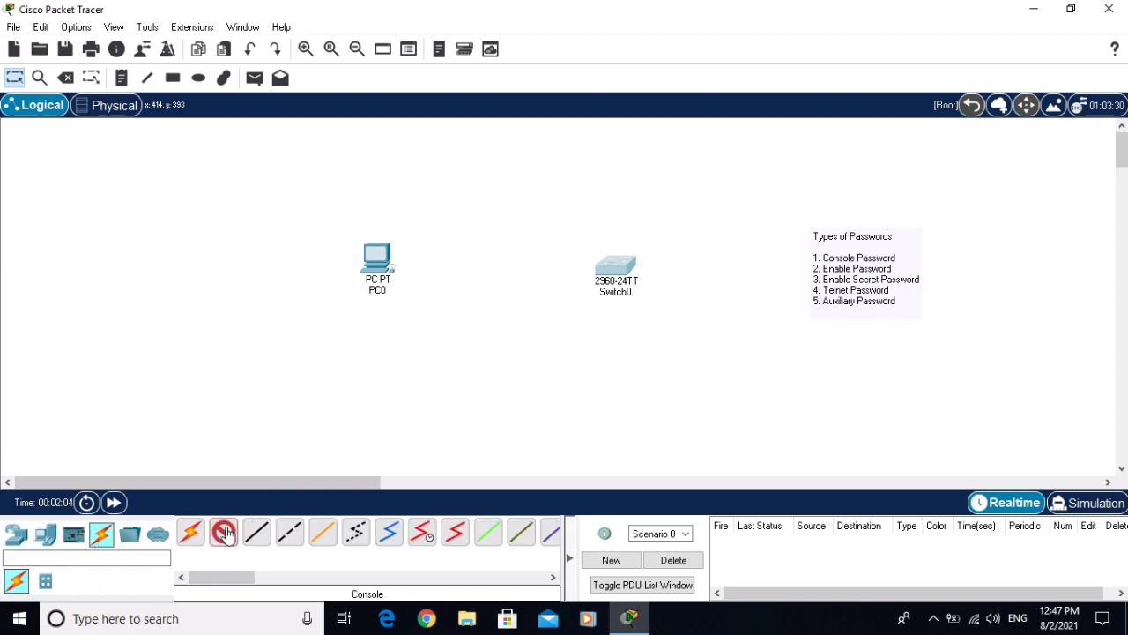
{"action": "left_click", "coordinate": [388, 269]}
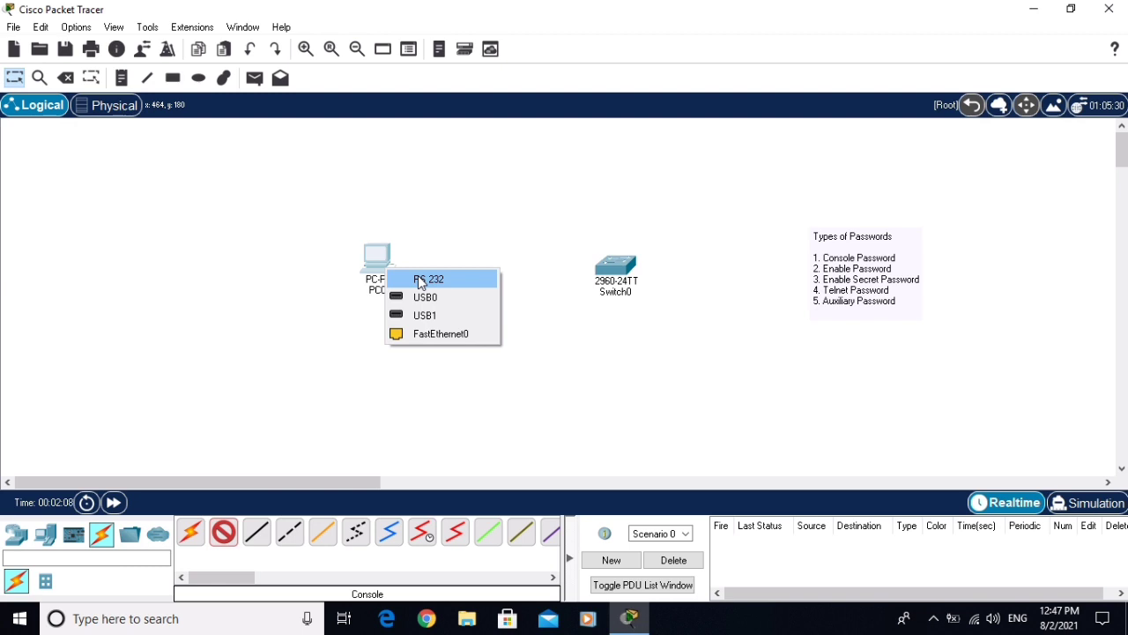
{"action": "left_click", "coordinate": [418, 275]}
{"action": "left_click", "coordinate": [618, 275]}
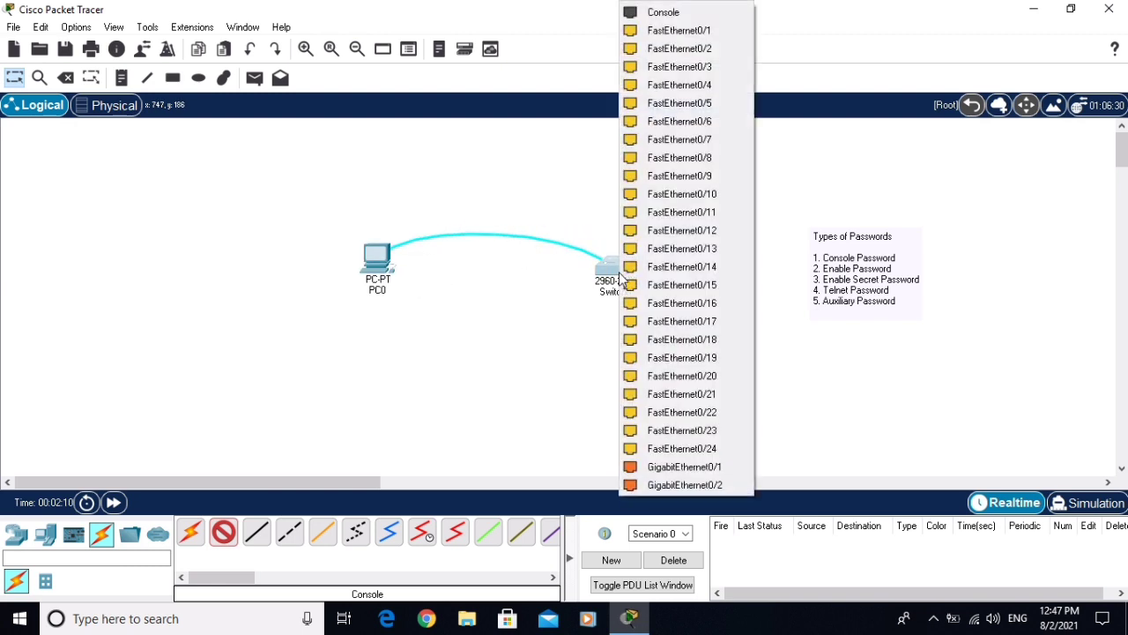
{"action": "left_click", "coordinate": [663, 13]}
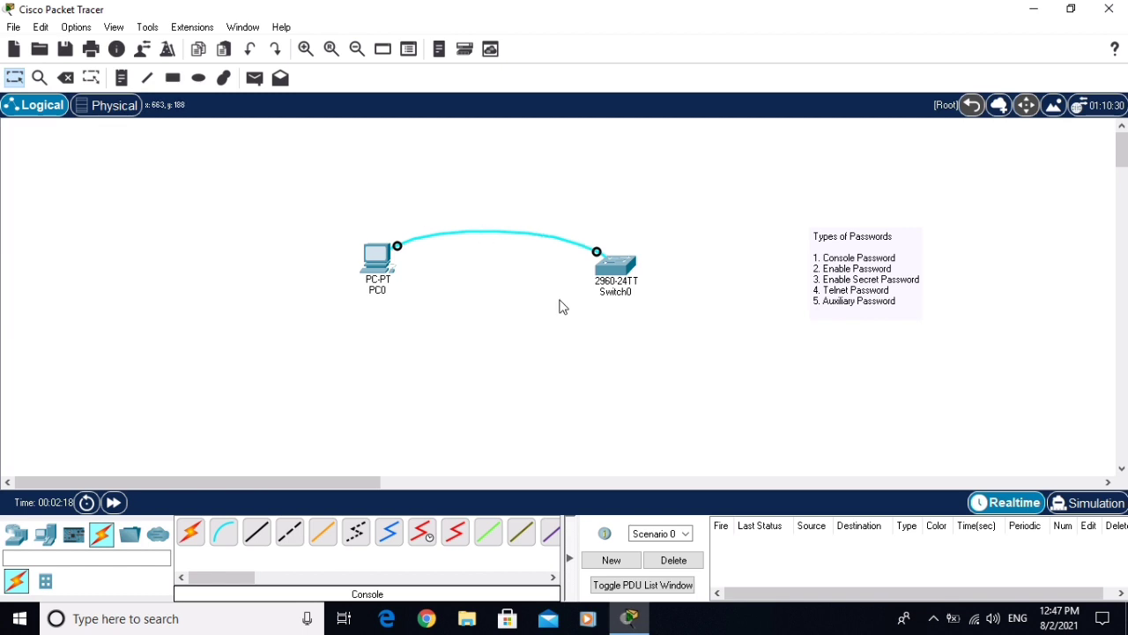
{"action": "left_click_drag", "start_coordinate": [382, 256], "coordinate": [377, 261]}
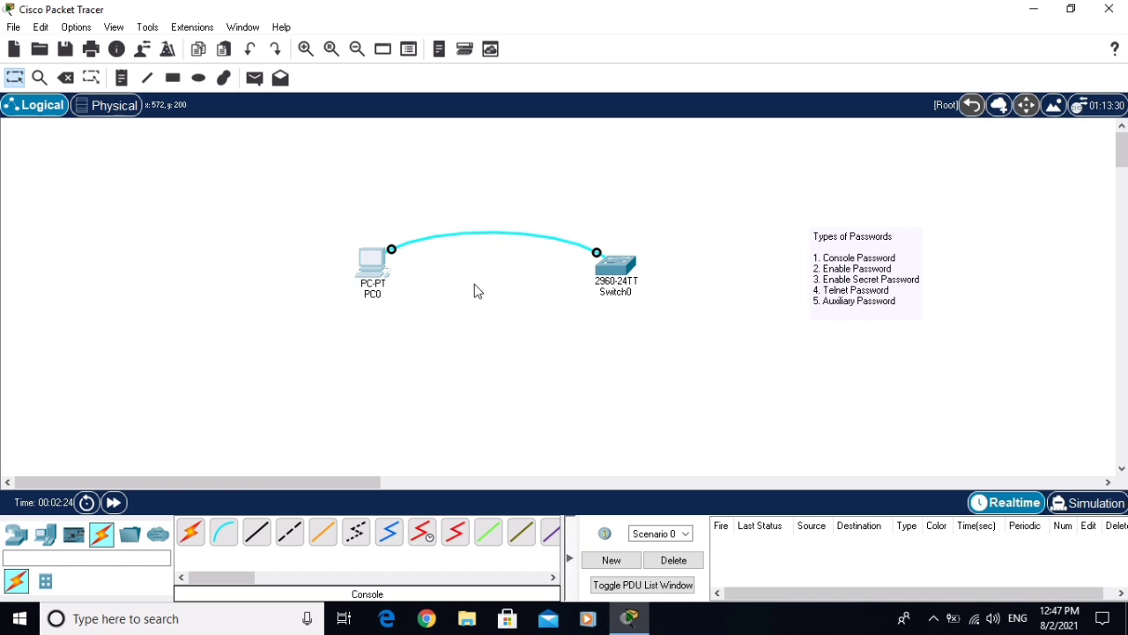
{"action": "left_click_drag", "start_coordinate": [619, 276], "coordinate": [622, 274]}
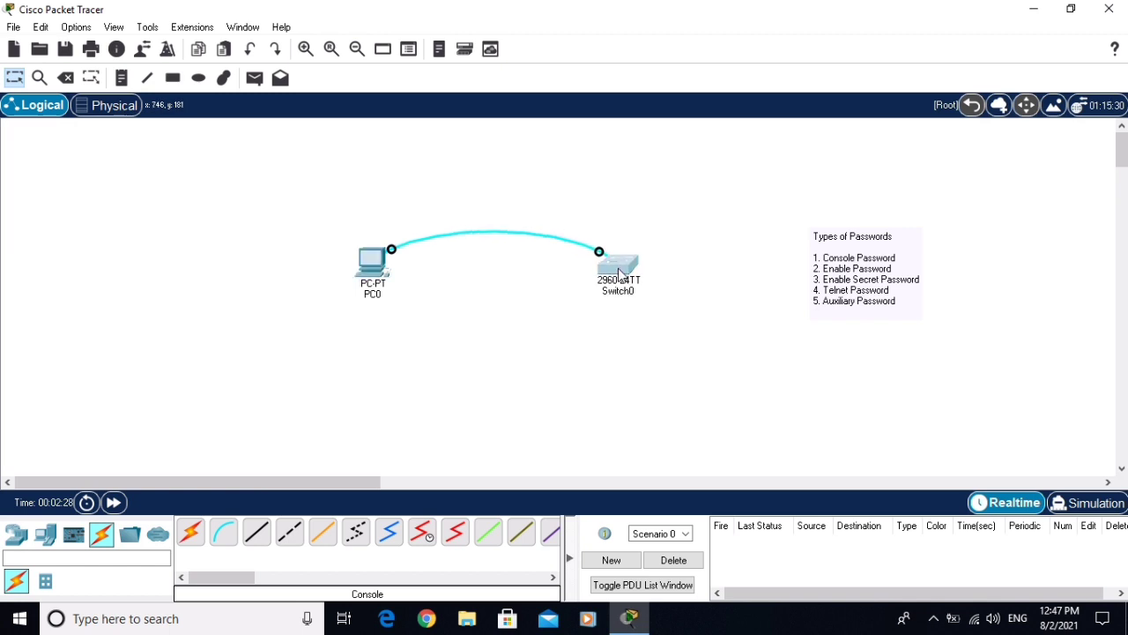
Open PC0's Desktop Terminal settings: 9600 baud, 8 data bits, no parity, 1 stop bit
{"action": "left_click", "coordinate": [620, 276]}
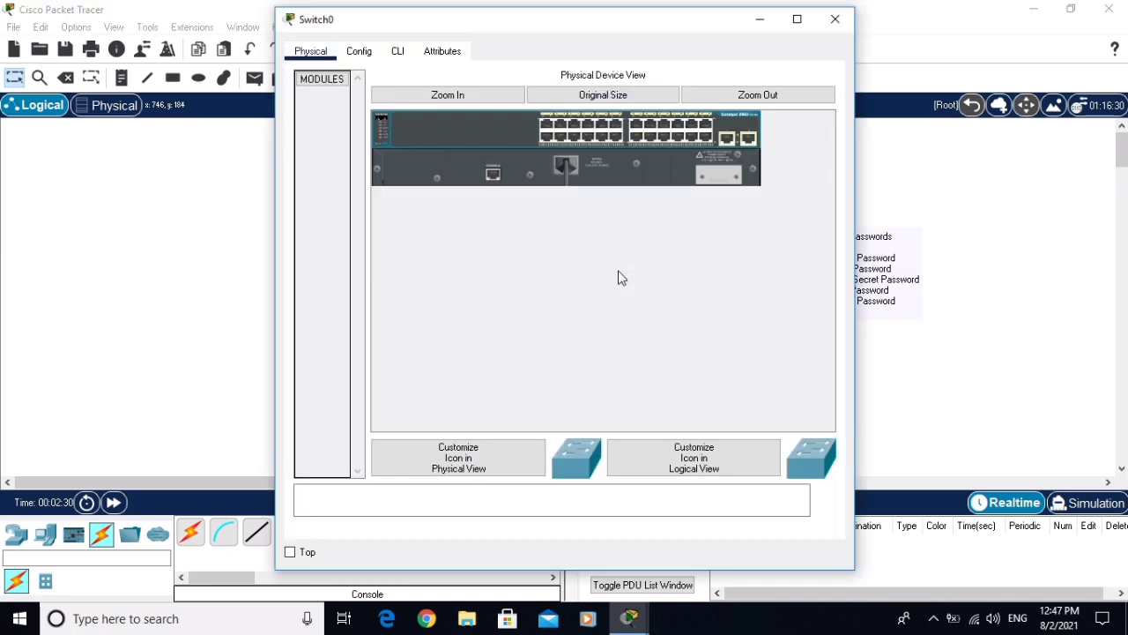
{"action": "left_click", "coordinate": [829, 24]}
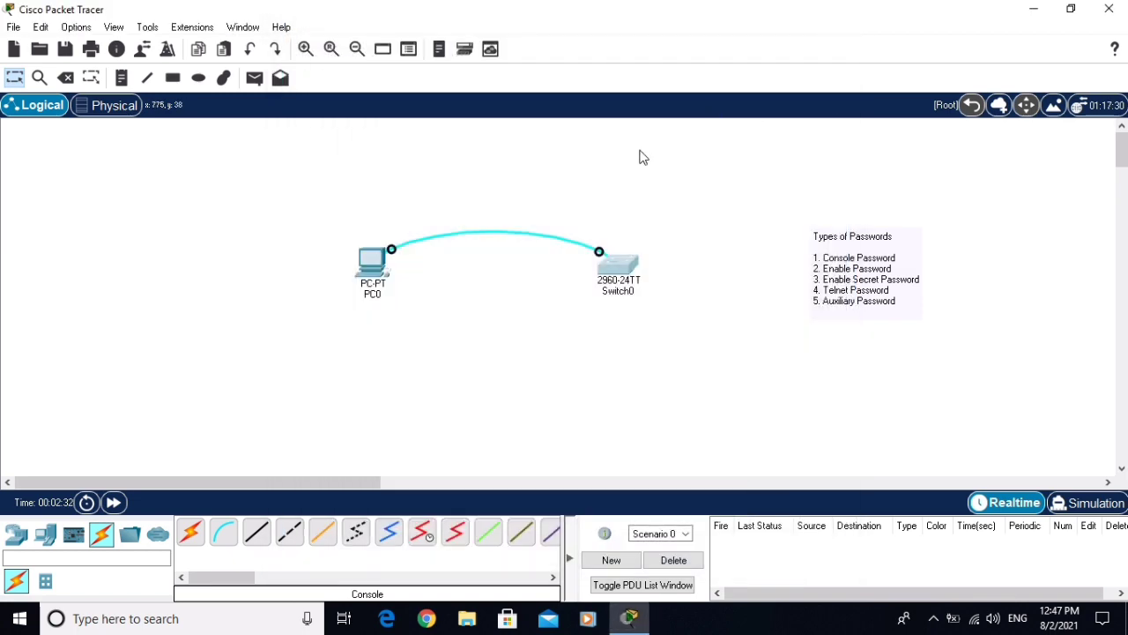
{"action": "left_click", "coordinate": [377, 259]}
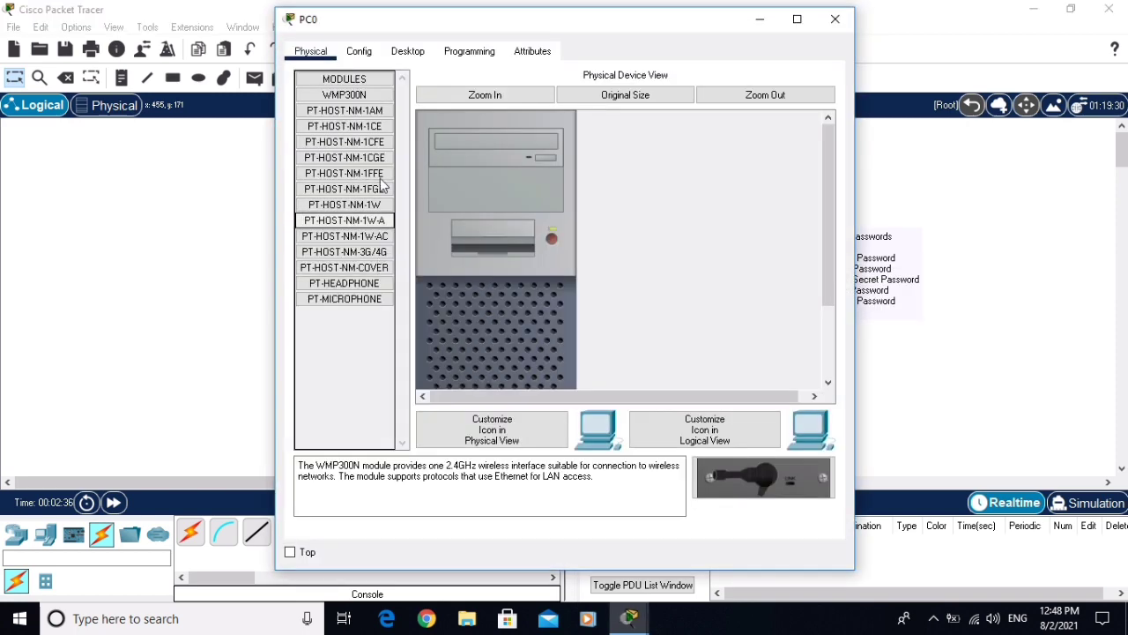
{"action": "left_click", "coordinate": [405, 54]}
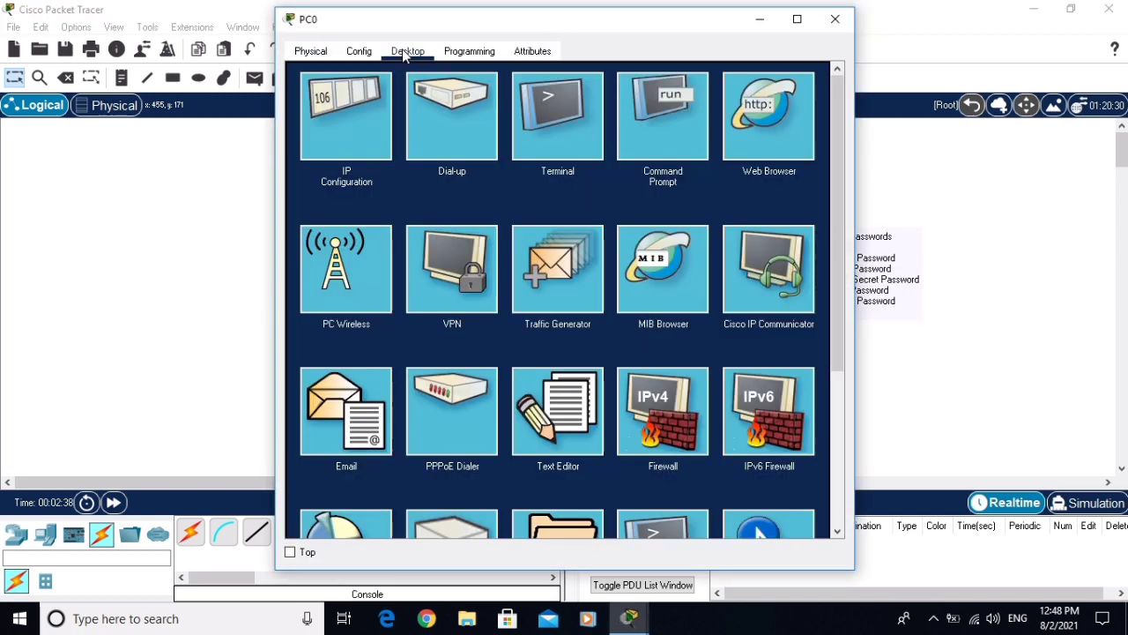
{"action": "left_click", "coordinate": [573, 121]}
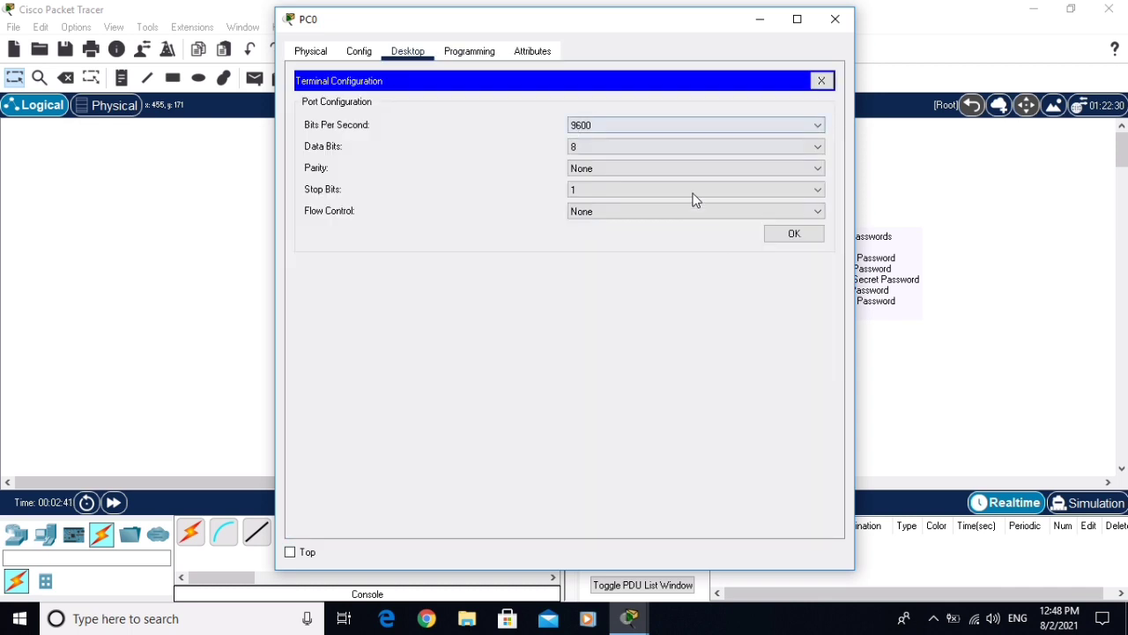
Start the terminal session and run enable and configure terminal to reach Switch(config)#
{"action": "left_click", "coordinate": [779, 237]}
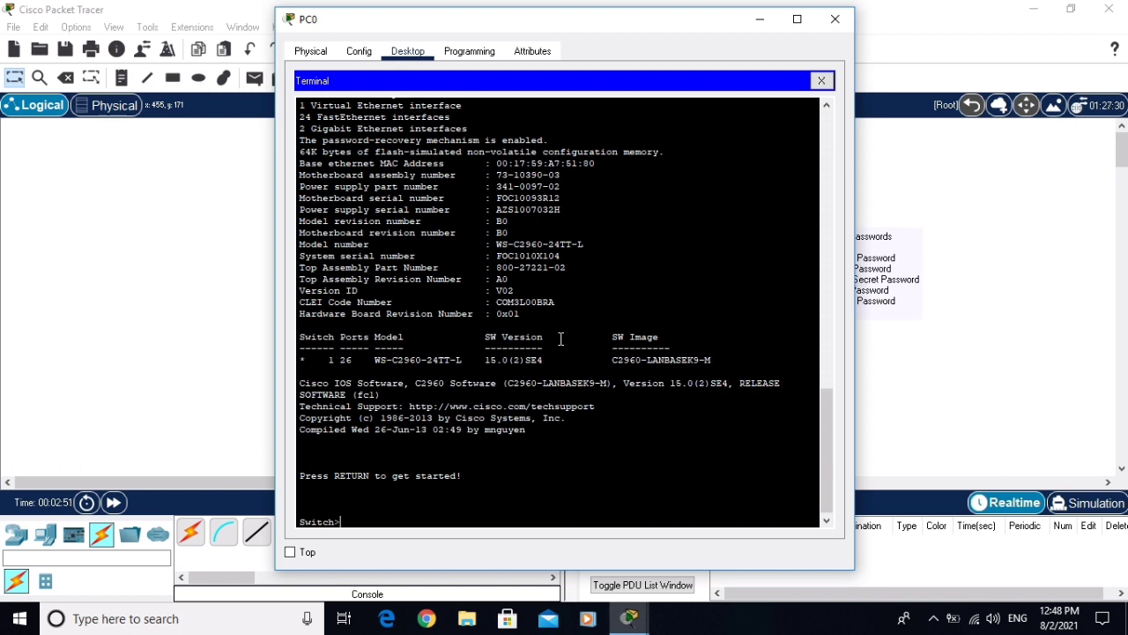
{"action": "type", "text": "enable"}
{"action": "key", "text": "Return"}
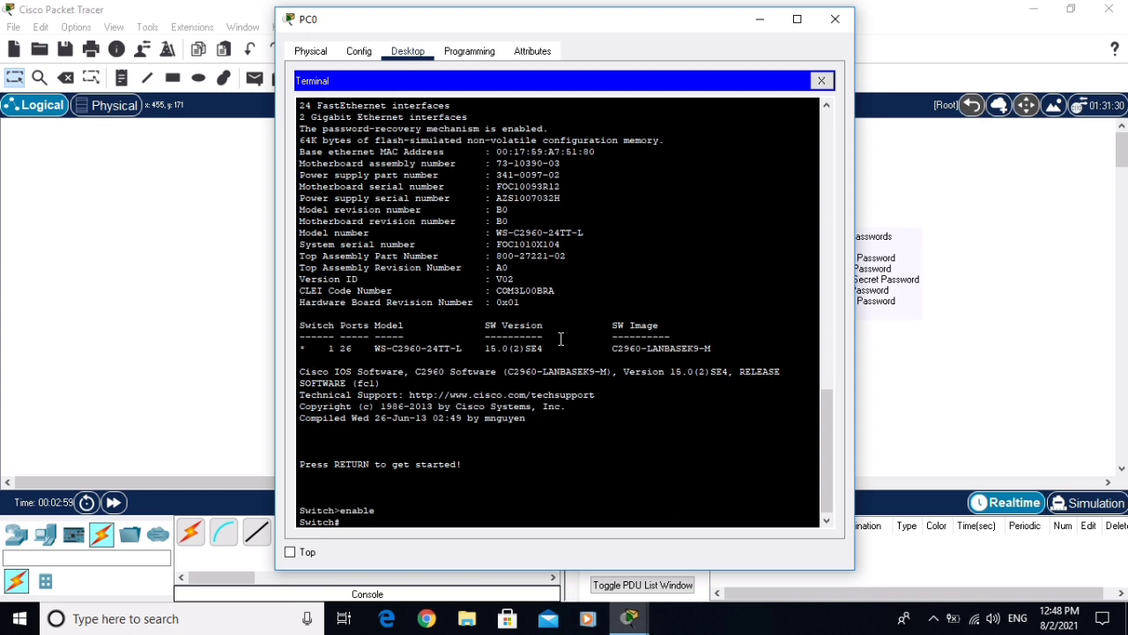
{"action": "type", "text": "configure termeinal"}
{"action": "key", "text": "Return"}
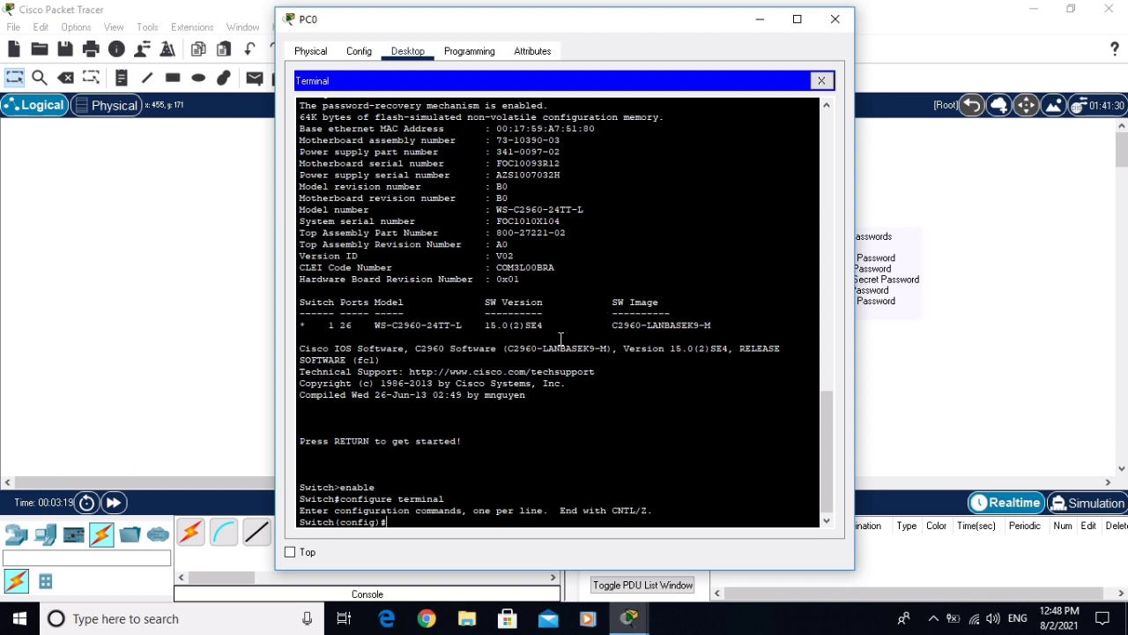
Under line console 0, set a console password and enable login
{"action": "type", "text": "line console 0"}
{"action": "key", "text": "Return"}
{"action": "type", "text": "password console"}
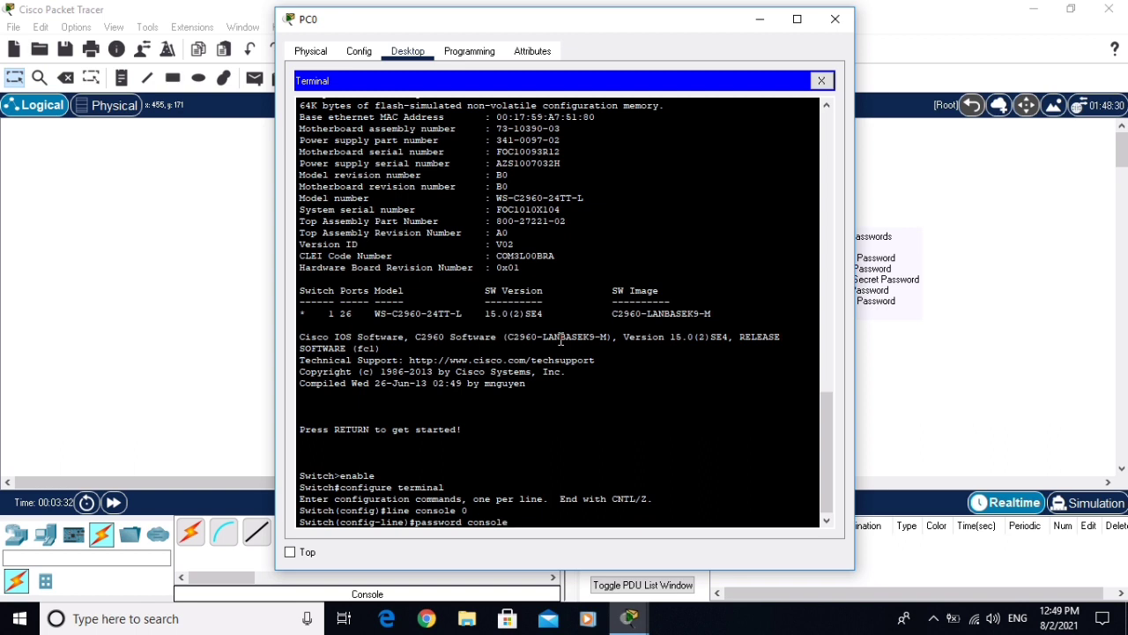
{"action": "key", "text": "Return"}
{"action": "type", "text": "login"}
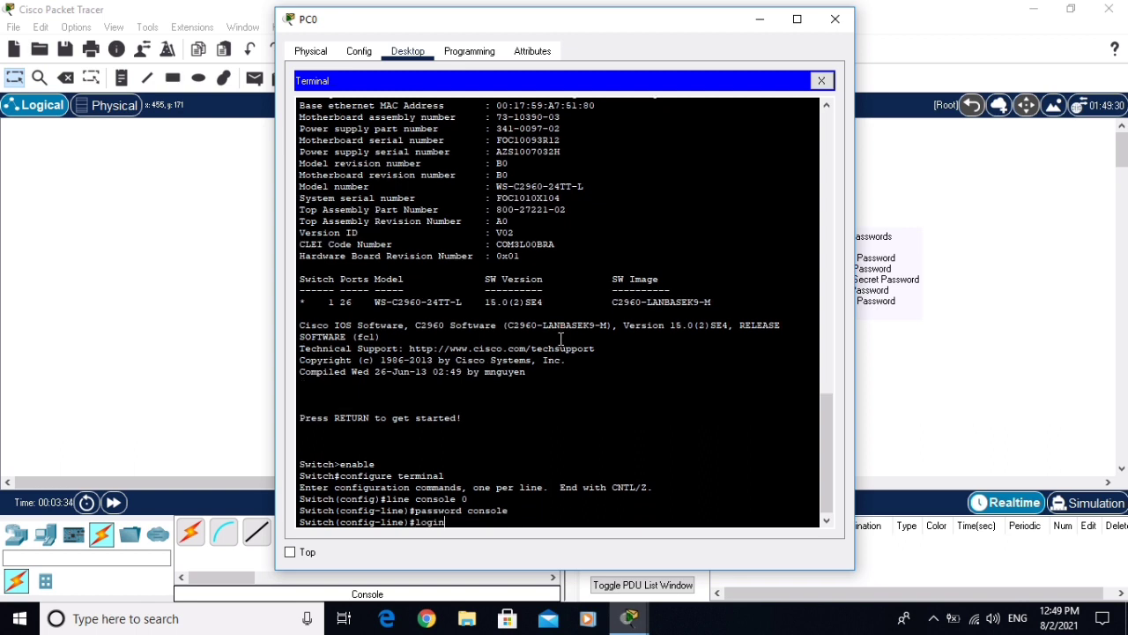
{"action": "key", "text": "Return"}
{"action": "type", "text": "exit"}
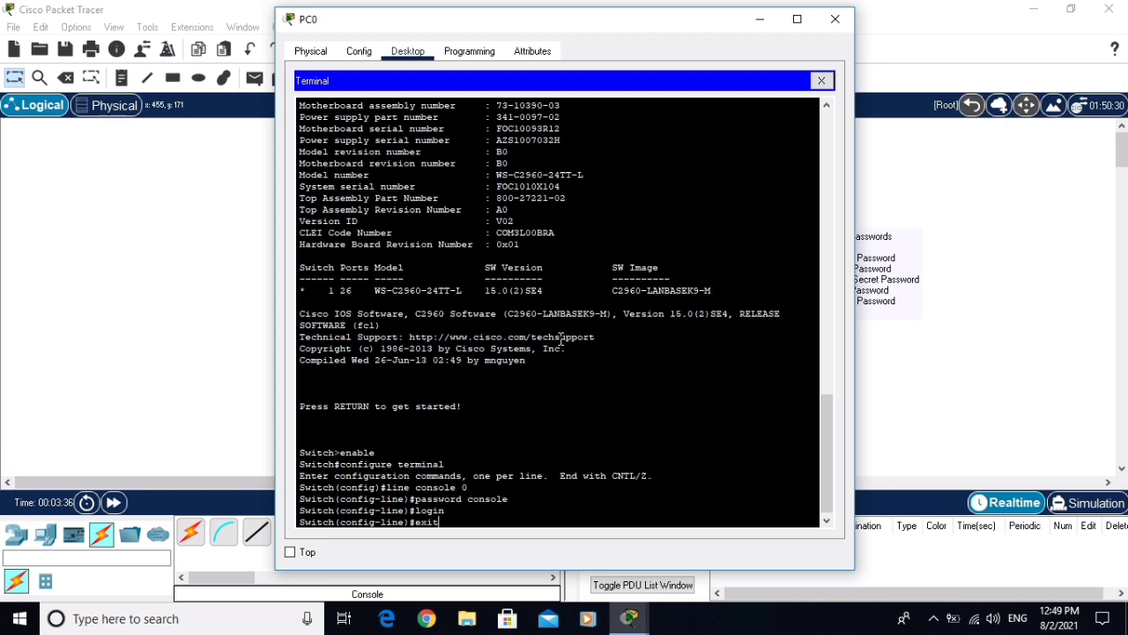
{"action": "key", "text": "Return"}
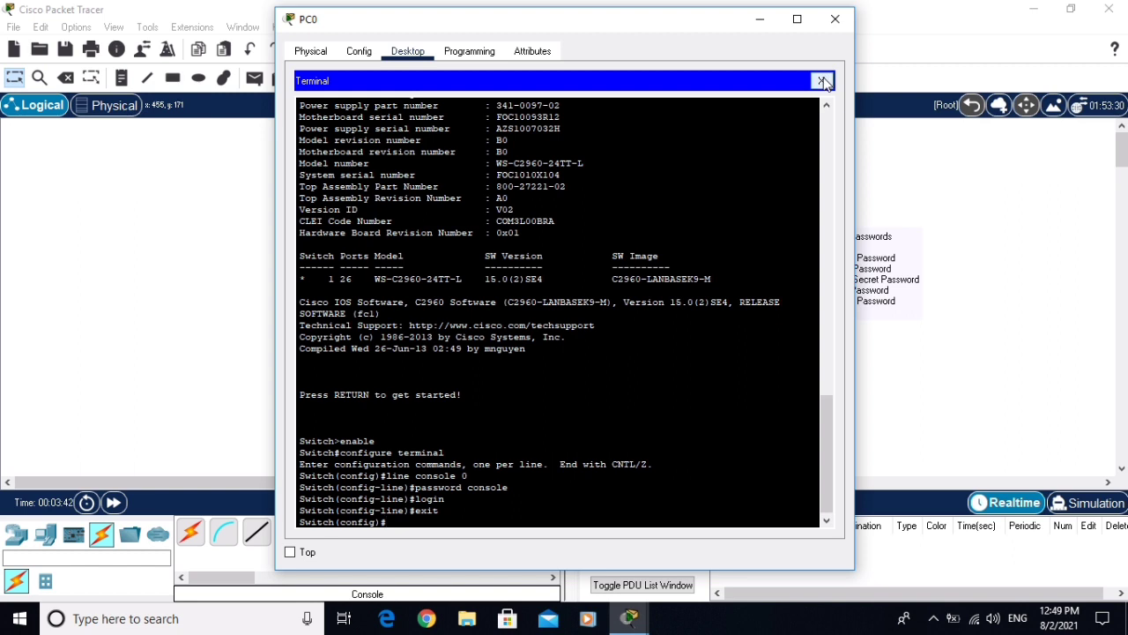
Exit global configuration and log out of the switch console
{"action": "type", "text": "exit"}
{"action": "key", "text": "Return"}
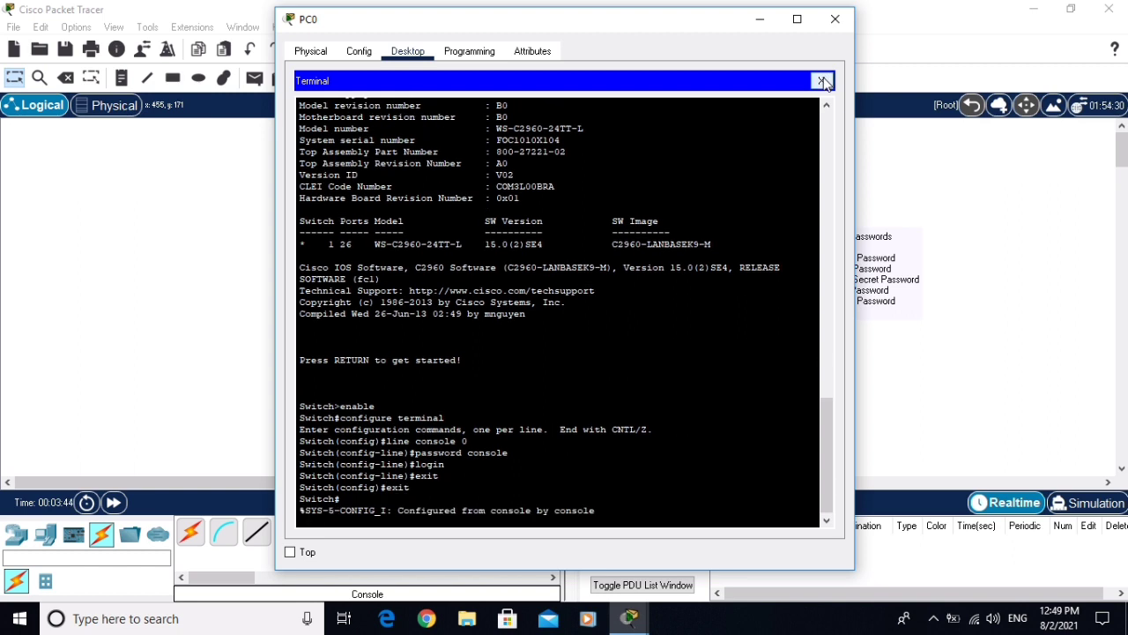
{"action": "key", "text": "Return"}
{"action": "type", "text": "exit"}
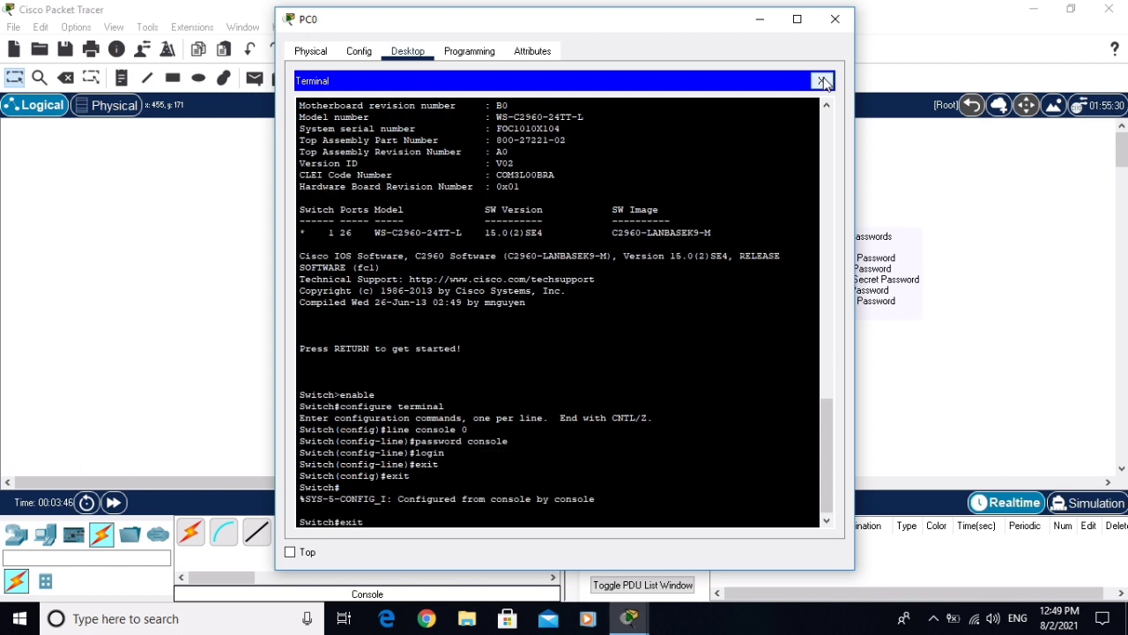
{"action": "key", "text": "Return"}
{"action": "key", "text": "Return"}
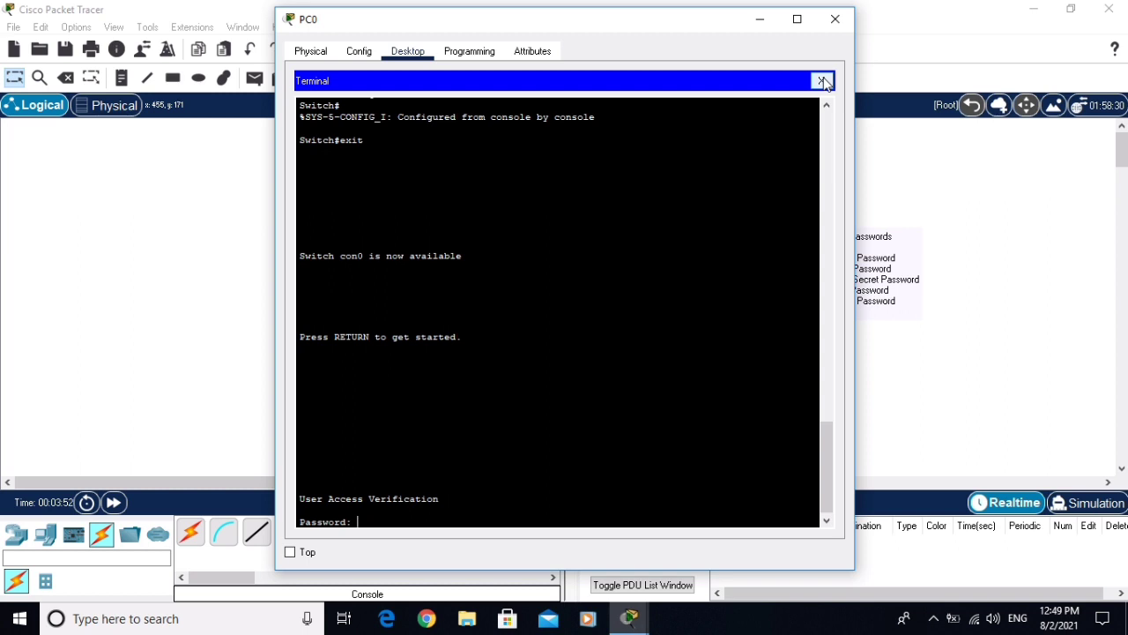
Reopen PC0's terminal with default settings and log in with the console password
{"action": "left_click", "coordinate": [823, 81]}
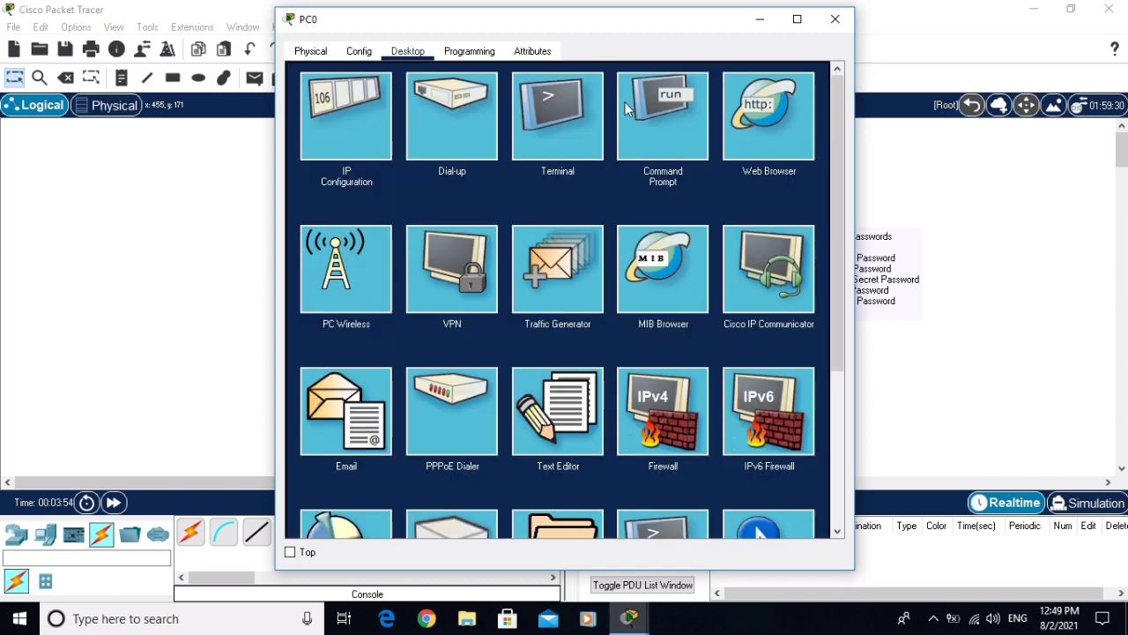
{"action": "left_click", "coordinate": [571, 129]}
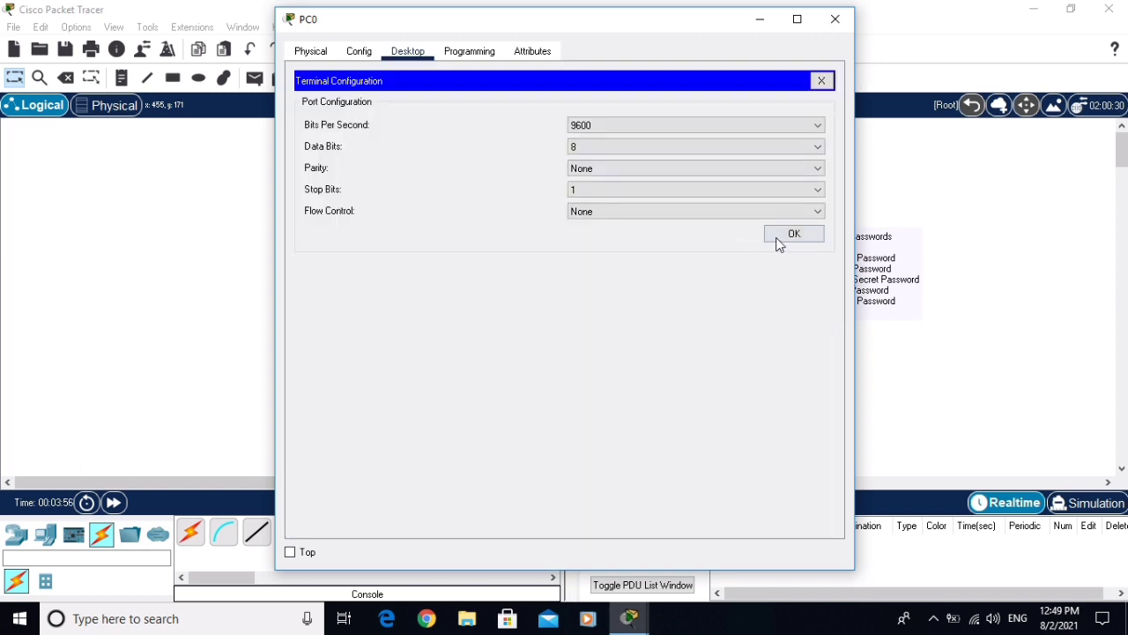
{"action": "left_click", "coordinate": [777, 238]}
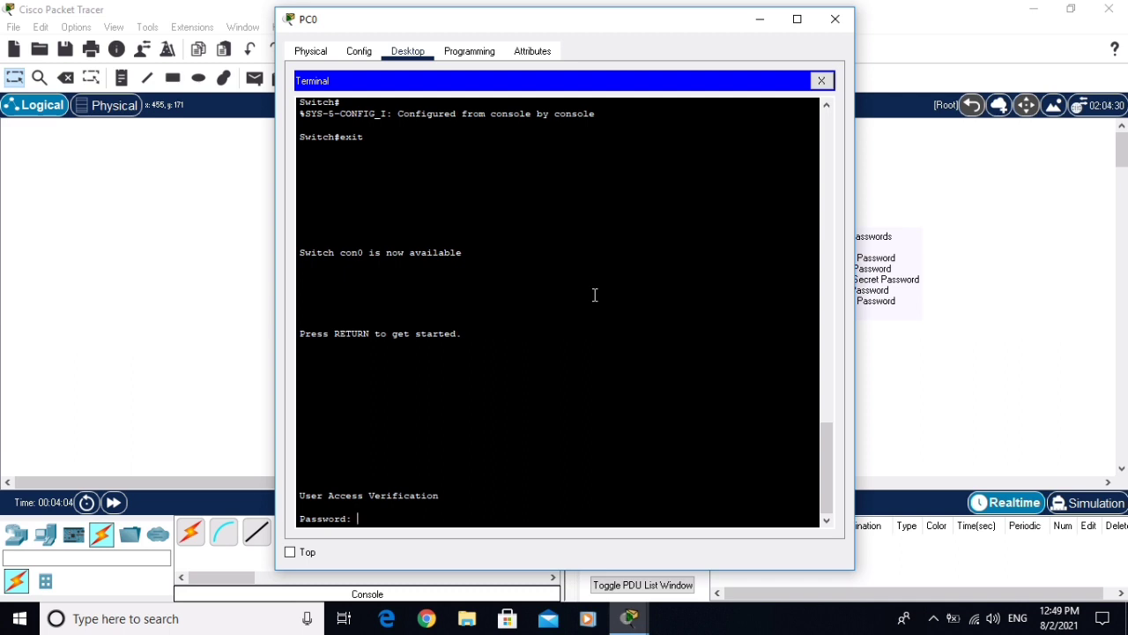
{"action": "key", "text": "Return"}
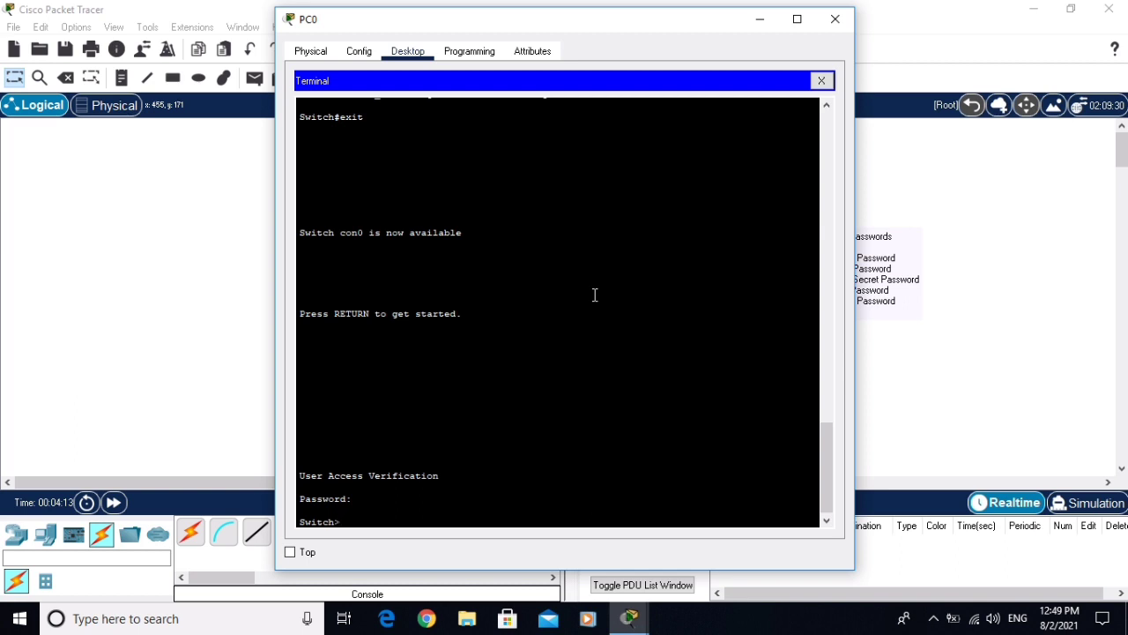
Run enable and conf t to reach Switch(config)#
{"action": "type", "text": "enable"}
{"action": "key", "text": "Return"}
{"action": "type", "text": "conf t"}
{"action": "key", "text": "Return"}
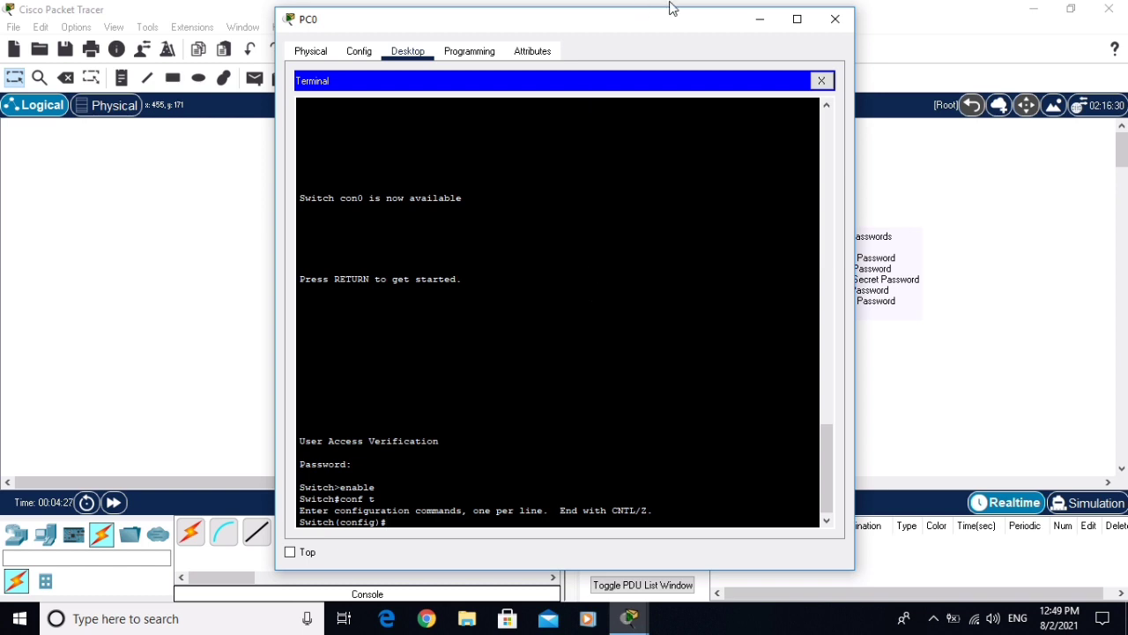
Set an enable password on the switch with the enable password command
{"action": "left_click_drag", "start_coordinate": [681, 24], "coordinate": [606, 26]}
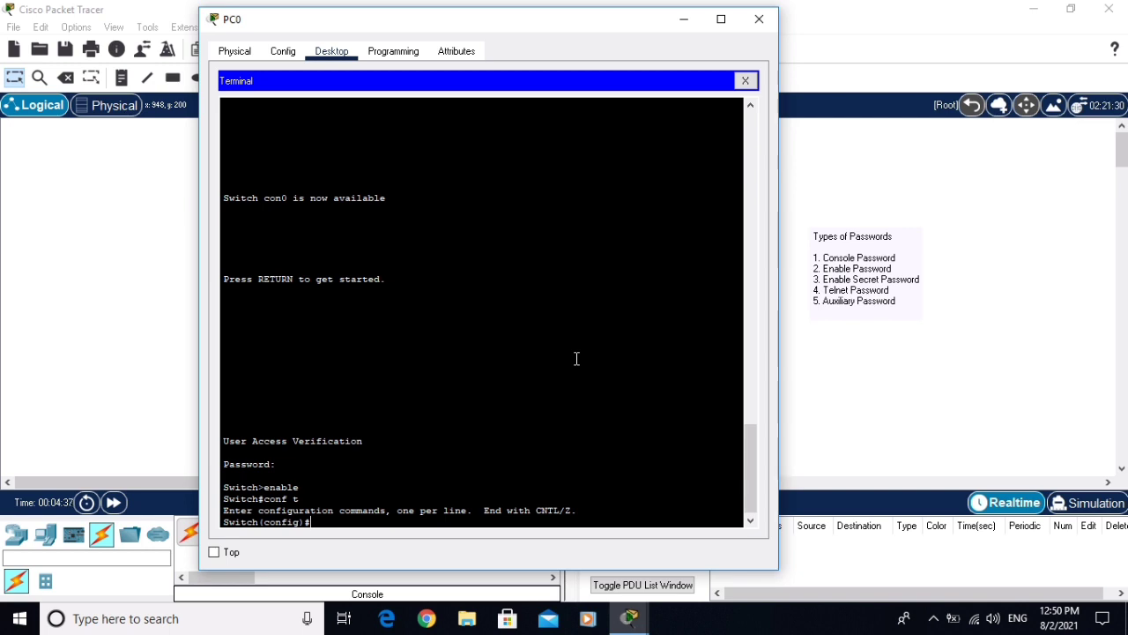
{"action": "type", "text": "enable password enable"}
{"action": "key", "text": "Return"}
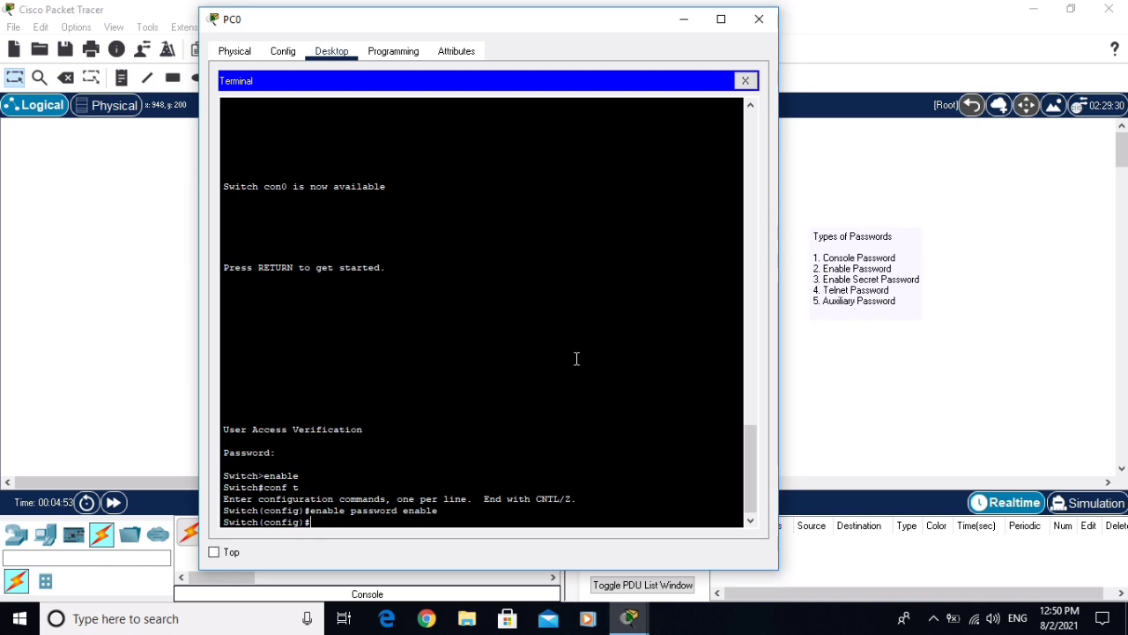
Exit global configuration back to the Switch# prompt
{"action": "type", "text": "exit"}
{"action": "key", "text": "Return"}
{"action": "key", "text": "Return"}
{"action": "type", "text": "exit"}
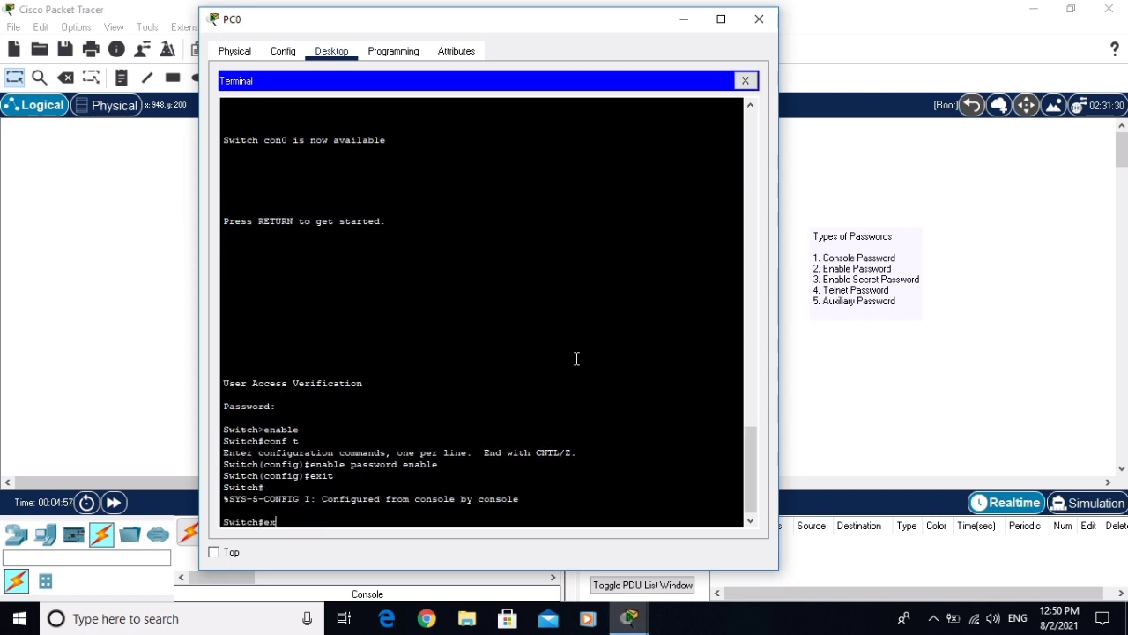
{"action": "key", "text": "Return"}
{"action": "key", "text": "Return"}
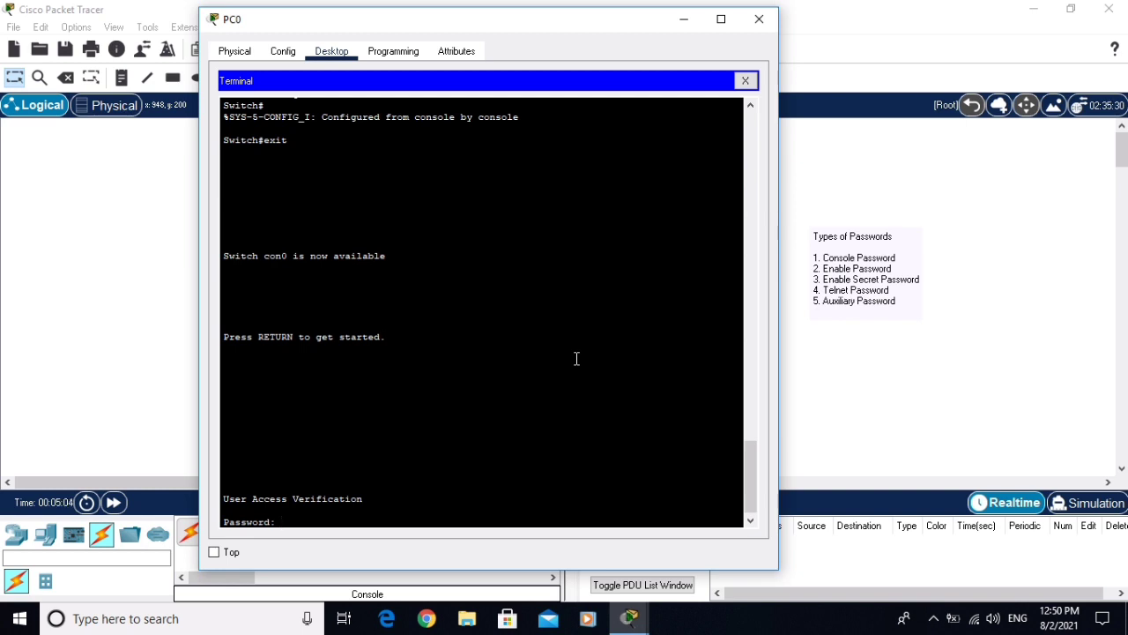
Log back into the switch console with the console password
{"action": "key", "text": "Return"}
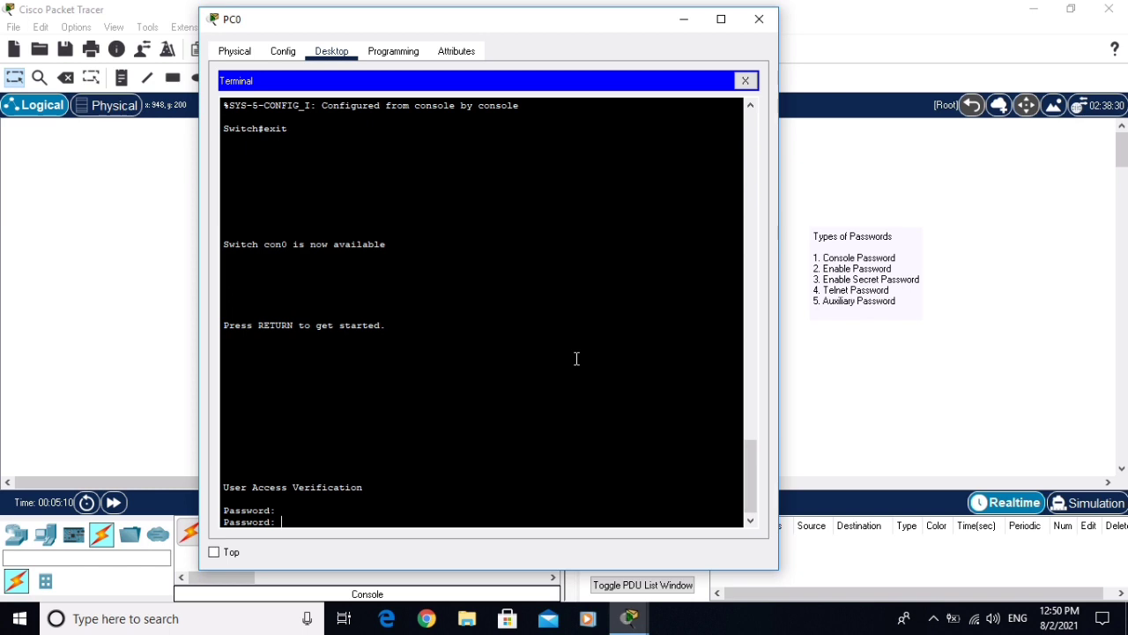
{"action": "key", "text": "Return"}
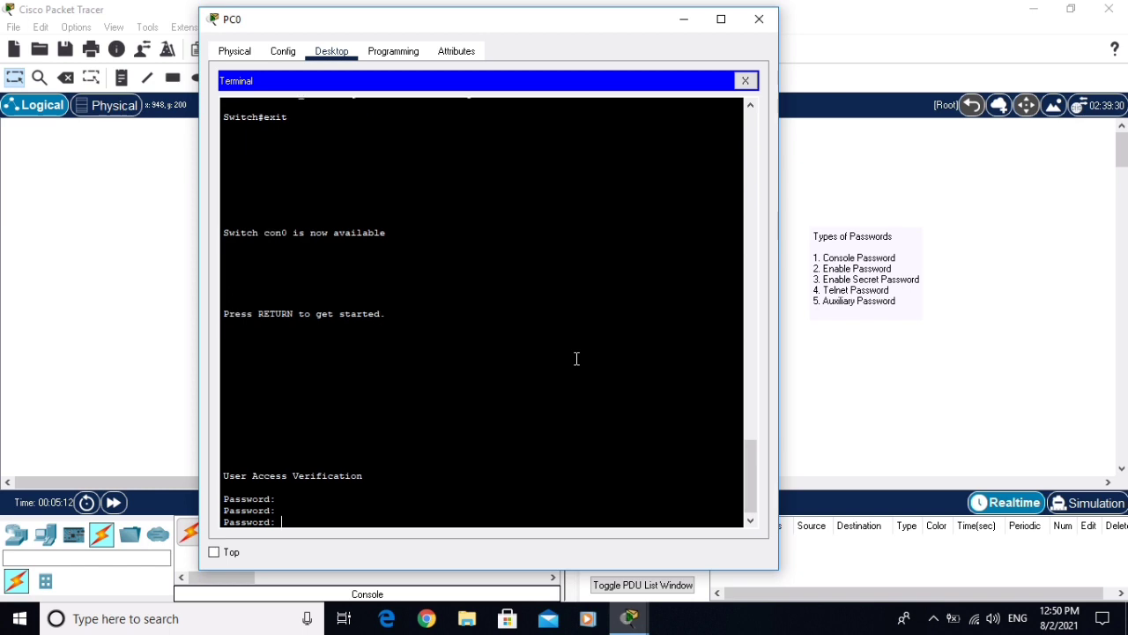
{"action": "key", "text": "Return"}
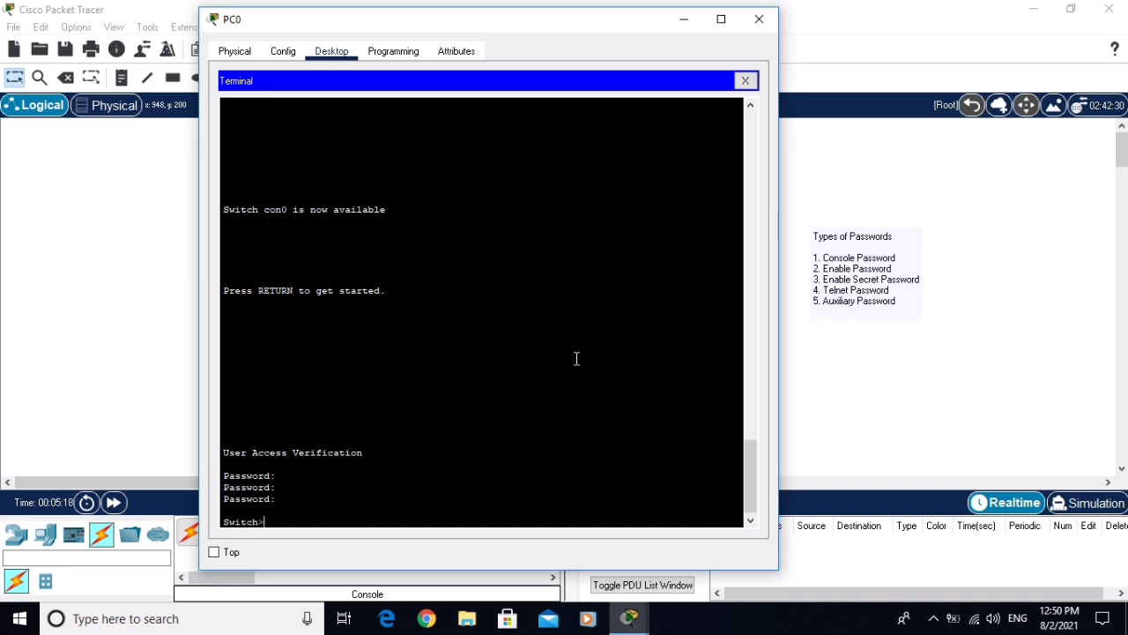
Enter privileged mode with the new enable password, then run conf t
{"action": "type", "text": "enable"}
{"action": "key", "text": "Return"}
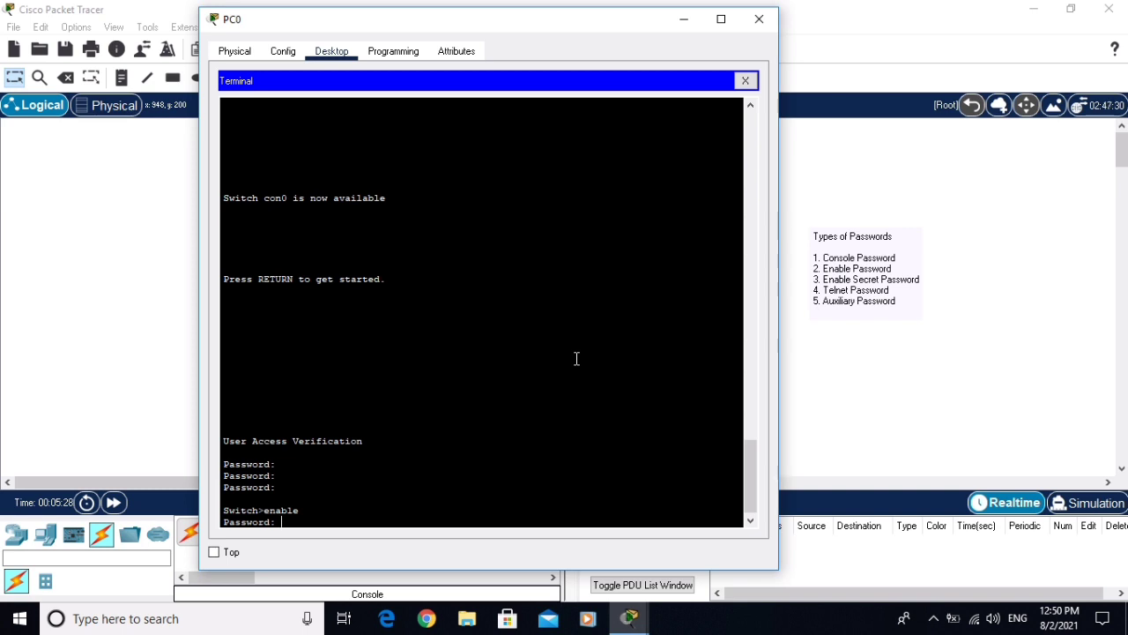
{"action": "key", "text": "Return"}
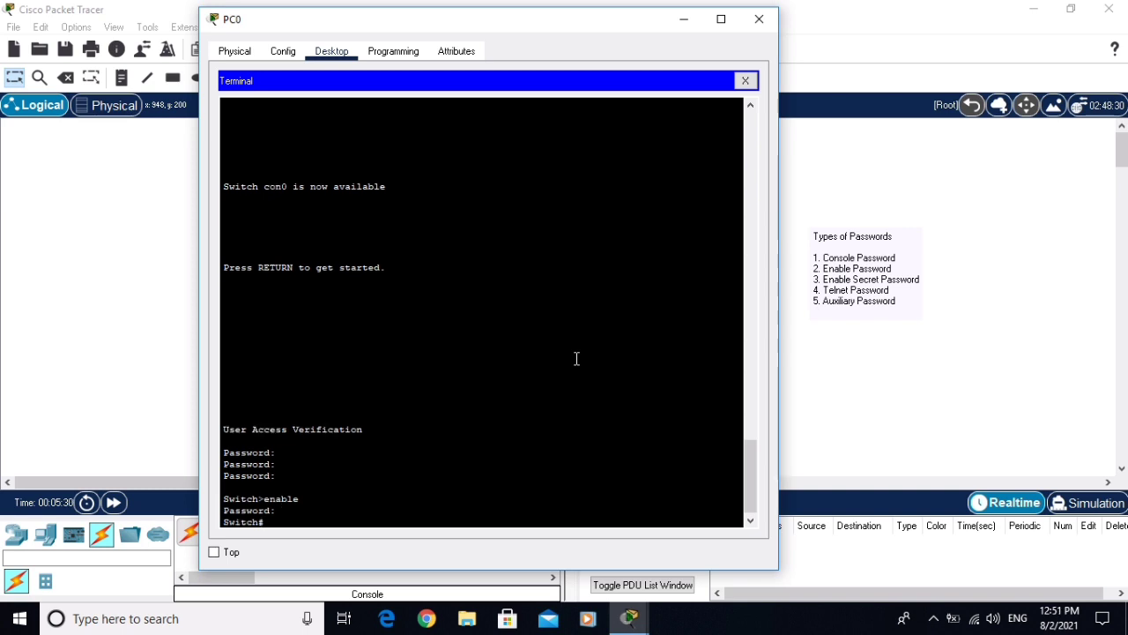
{"action": "type", "text": "conf t"}
{"action": "key", "text": "Return"}
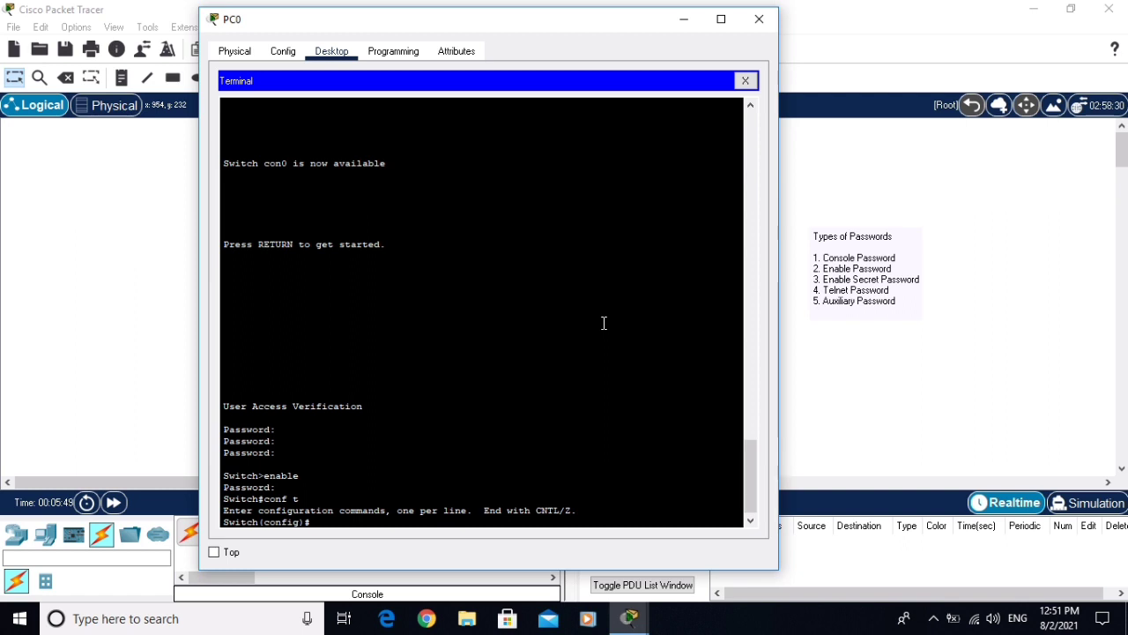
Set an enable secret, exit to Switch#, and type reboot
{"action": "type", "text": "enable secret "}
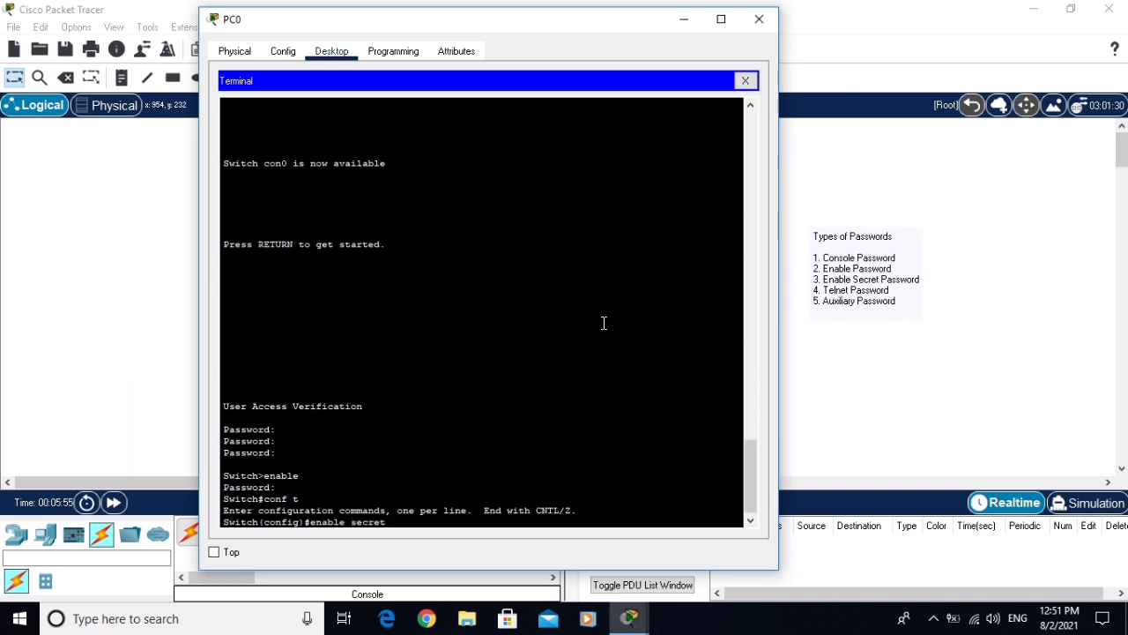
{"action": "type", "text": "secret"}
{"action": "key", "text": "Return"}
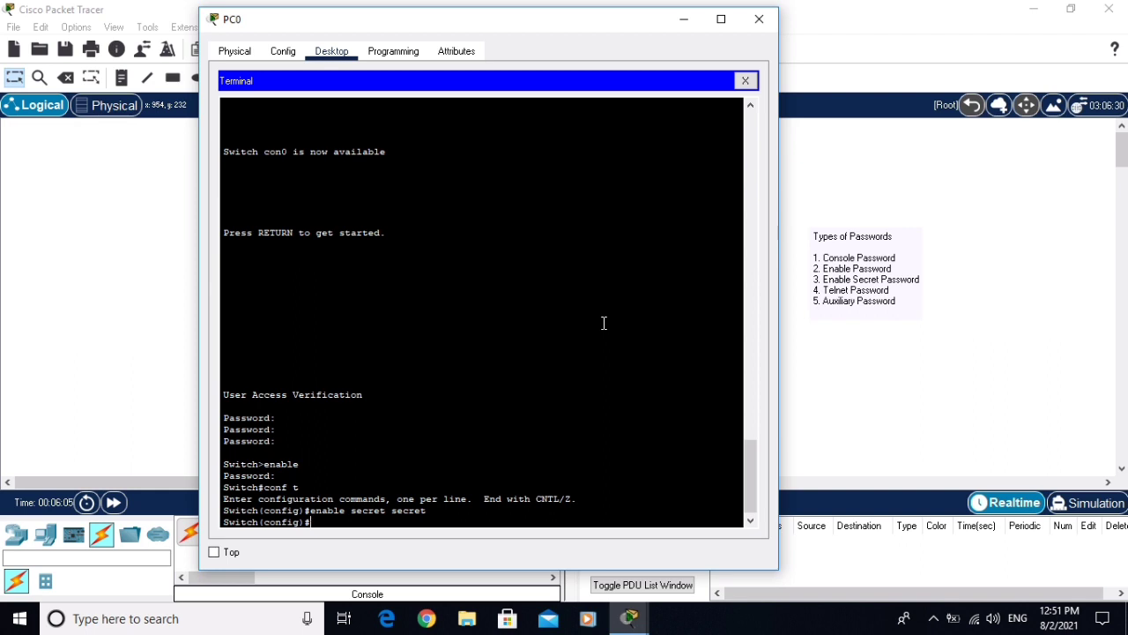
{"action": "type", "text": "exit"}
{"action": "key", "text": "Return"}
{"action": "key", "text": "Return"}
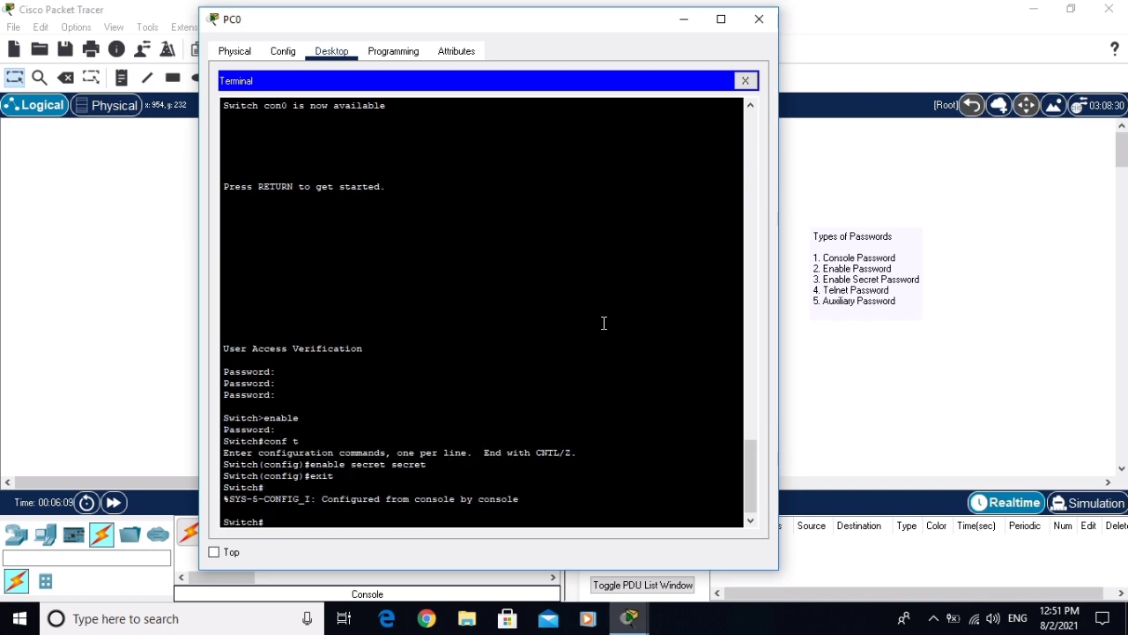
{"action": "type", "text": "reboot"}
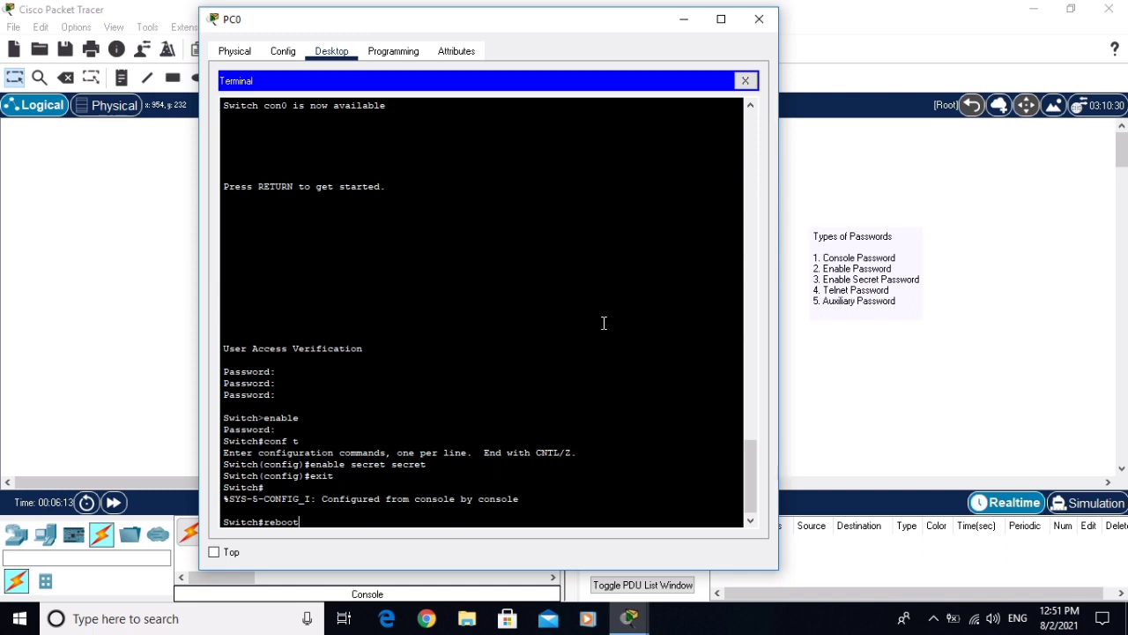
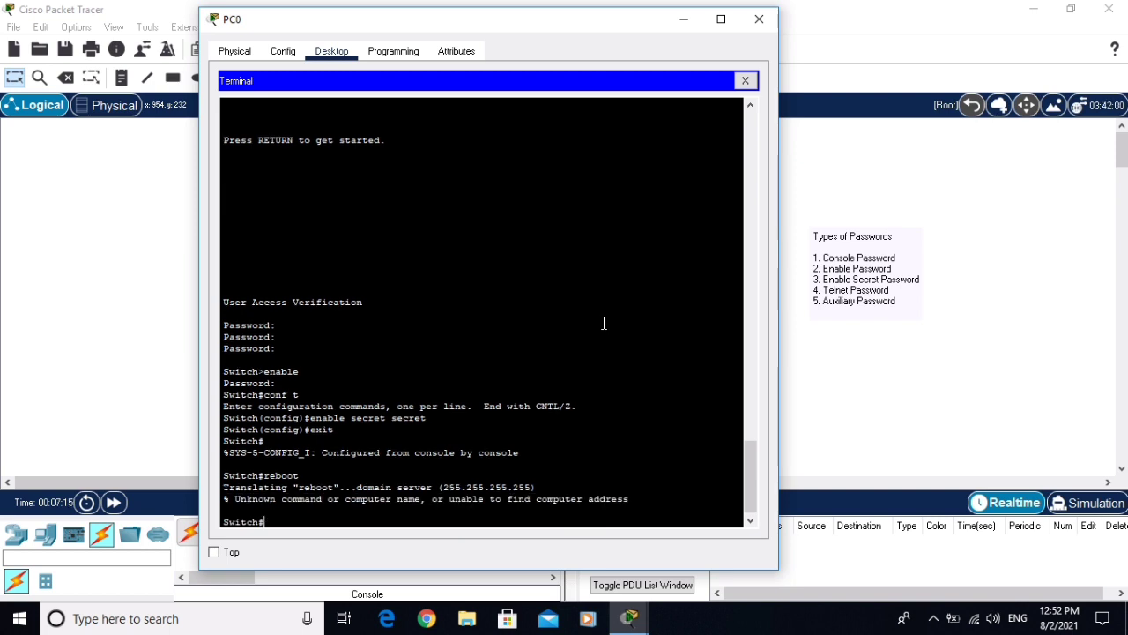
Disable domain-name lookup on the switch with no ip domain-lookup
{"action": "type", "text": "conf t"}
{"action": "key", "text": "Return"}
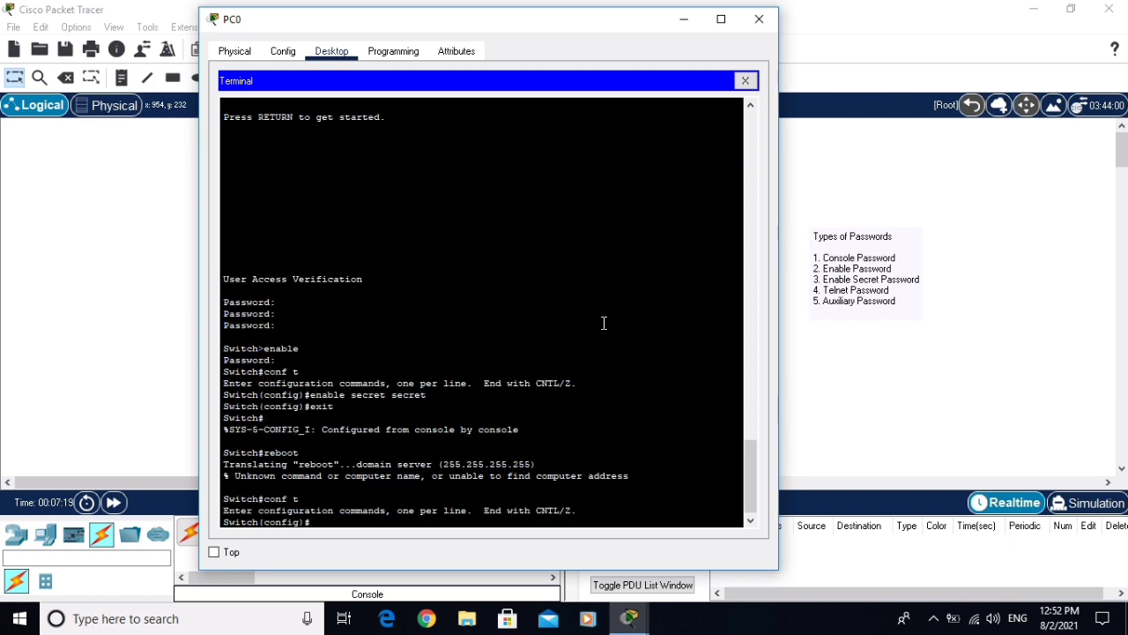
{"action": "type", "text": "no ip domain"}
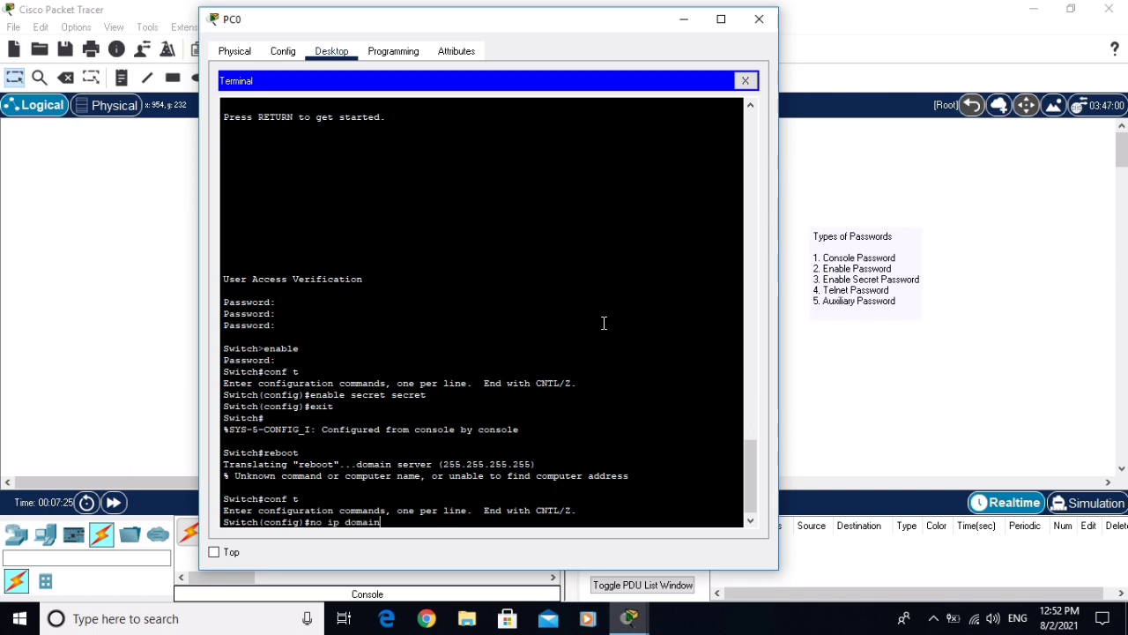
{"action": "type", "text": "-lookup"}
{"action": "key", "text": "Return"}
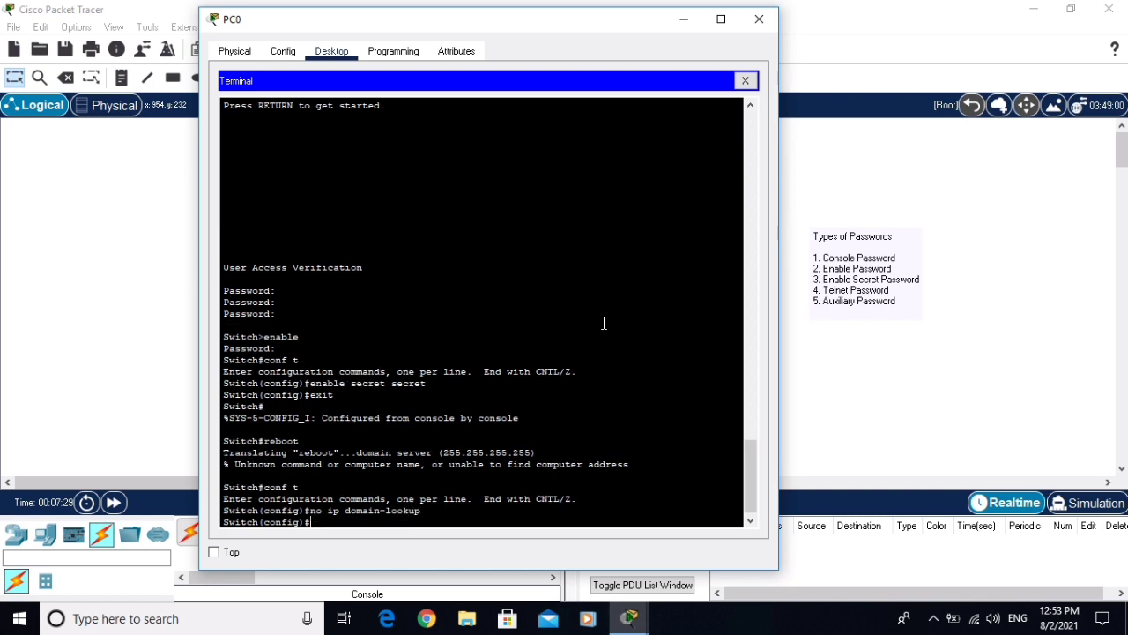
{"action": "type", "text": "exit"}
{"action": "key", "text": "Return"}
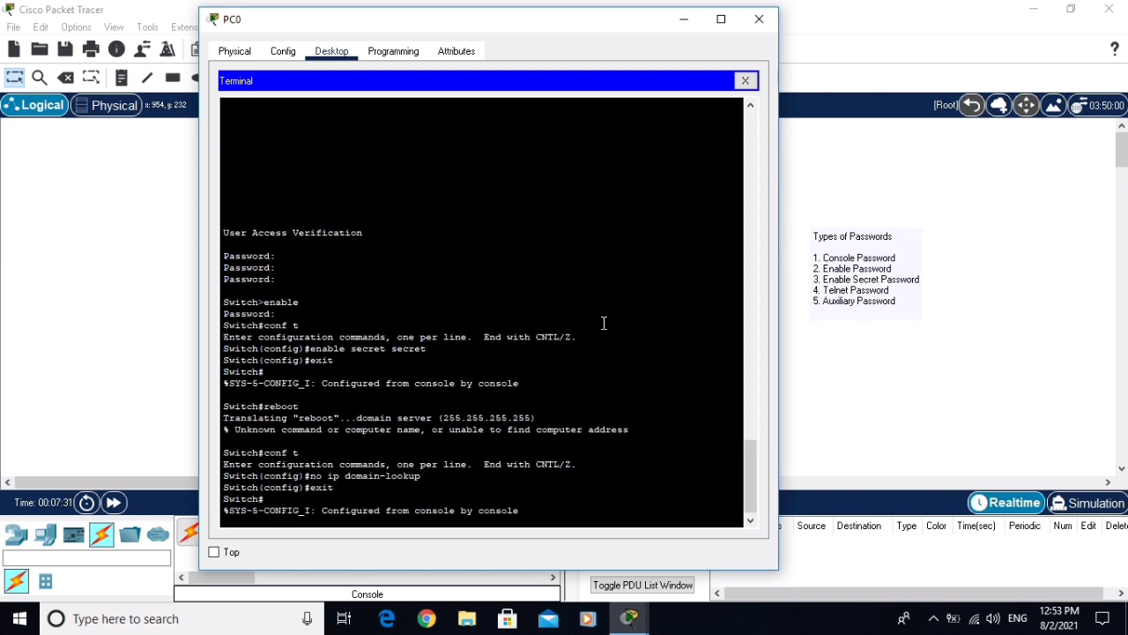
Reload the switch, answering y to save the configuration first
{"action": "type", "text": "reboot"}
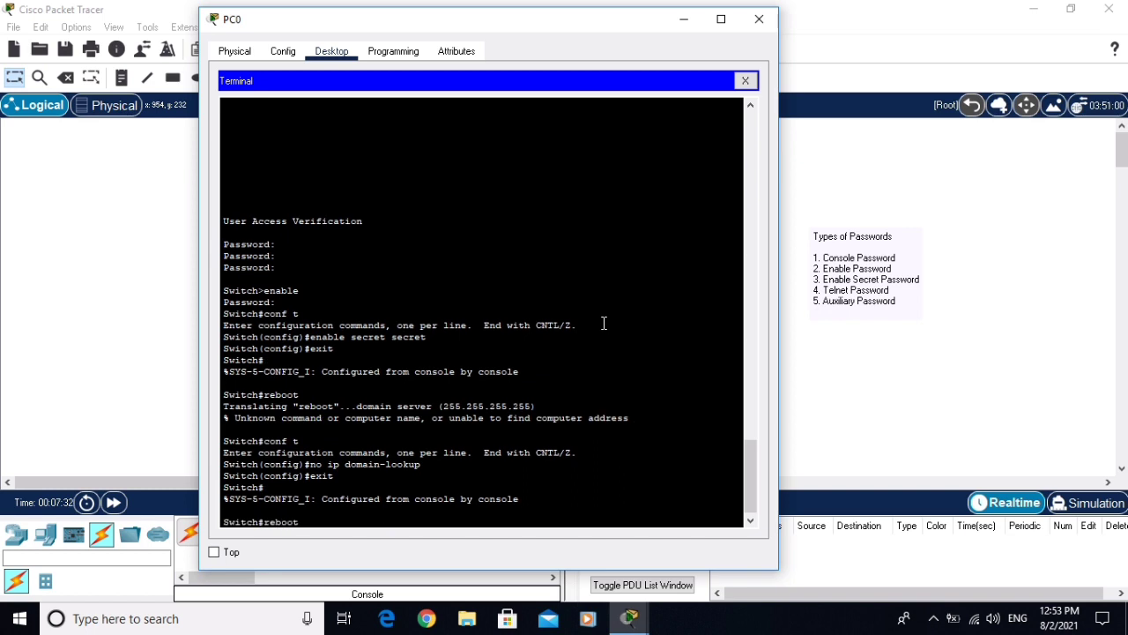
{"action": "key", "text": "Return"}
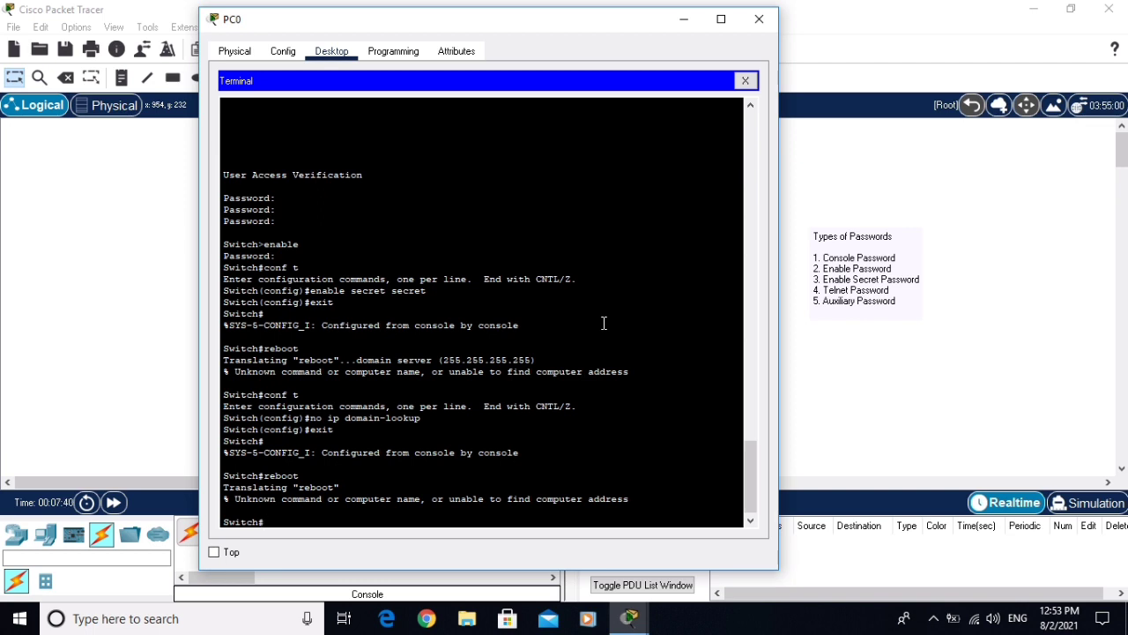
{"action": "type", "text": "reload"}
{"action": "key", "text": "Return"}
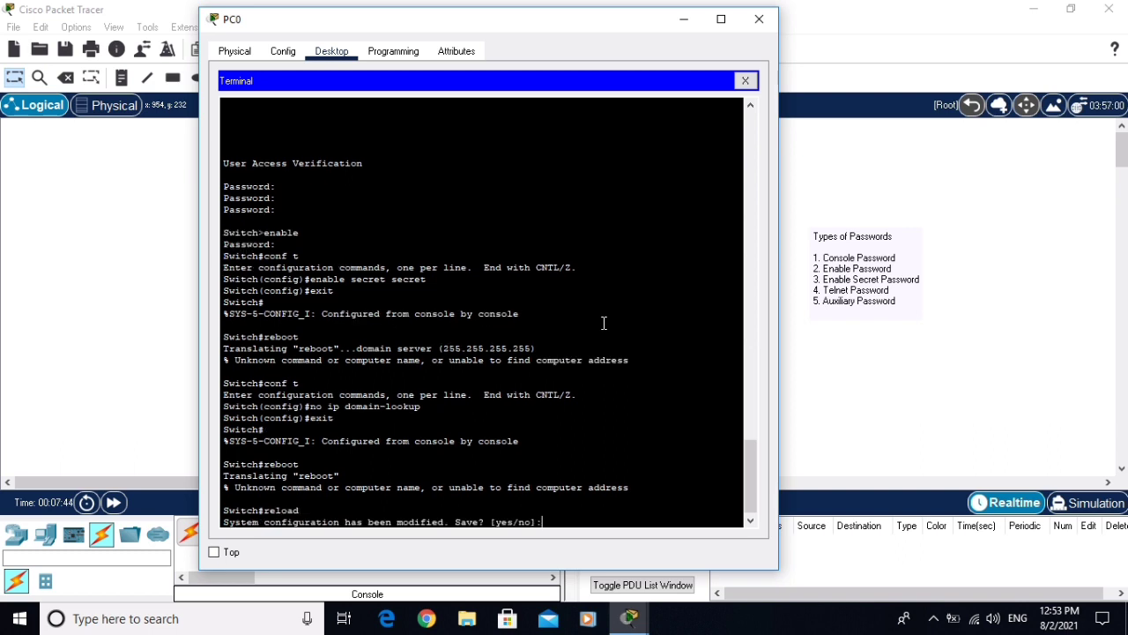
{"action": "type", "text": "y"}
{"action": "key", "text": "Return"}
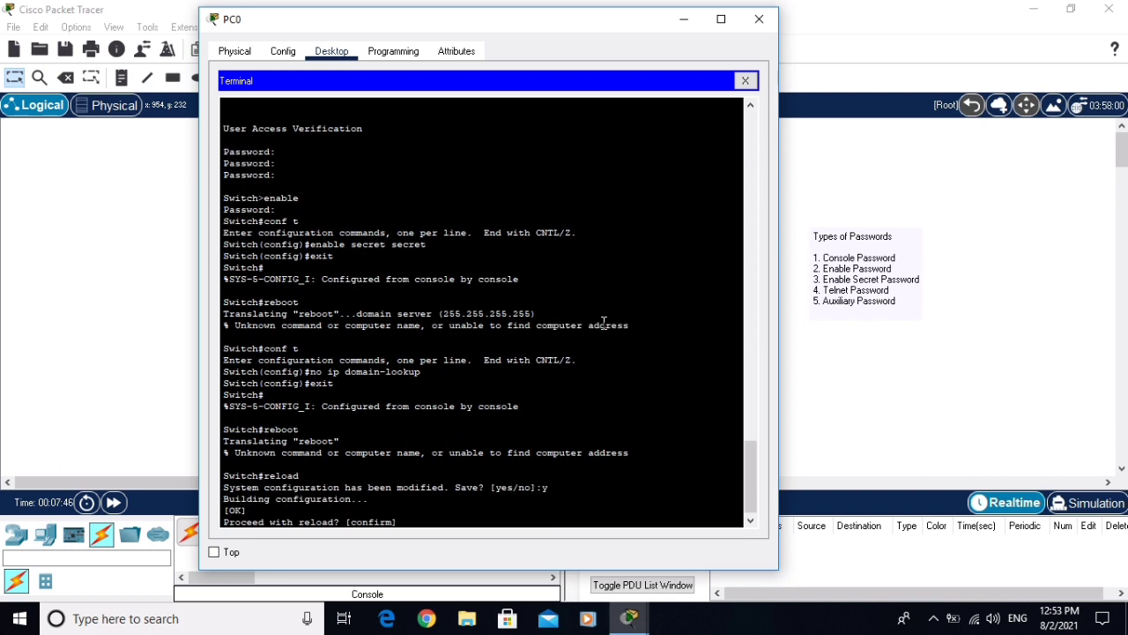
Confirm the reload, log in with the console password, then enter privileged mode with the enable password
{"action": "type", "text": "y"}
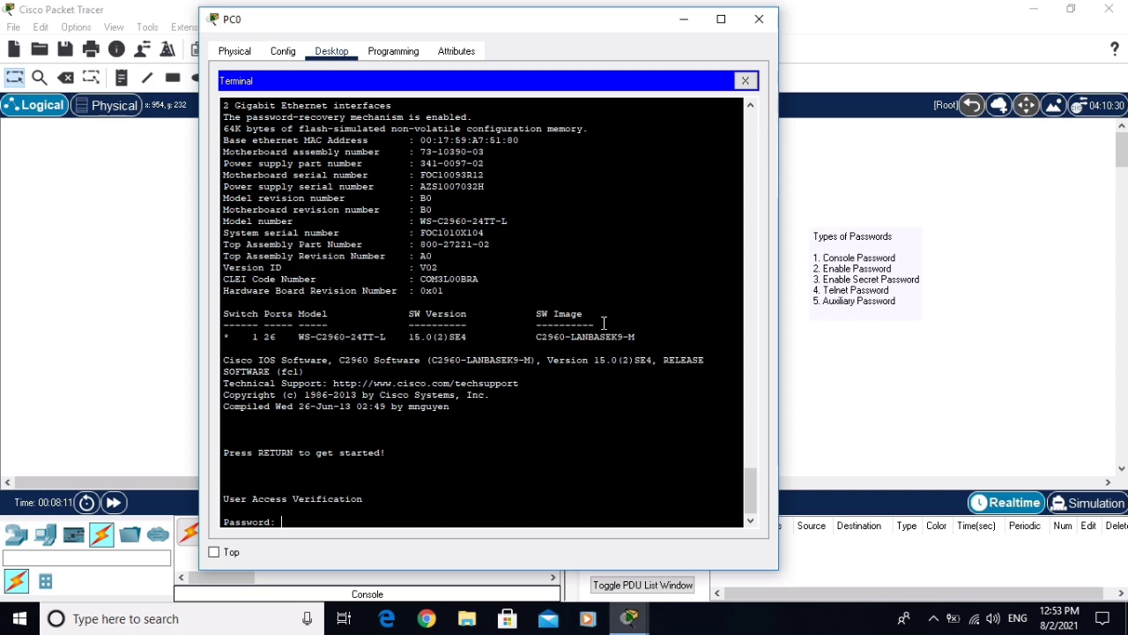
{"action": "key", "text": "Return"}
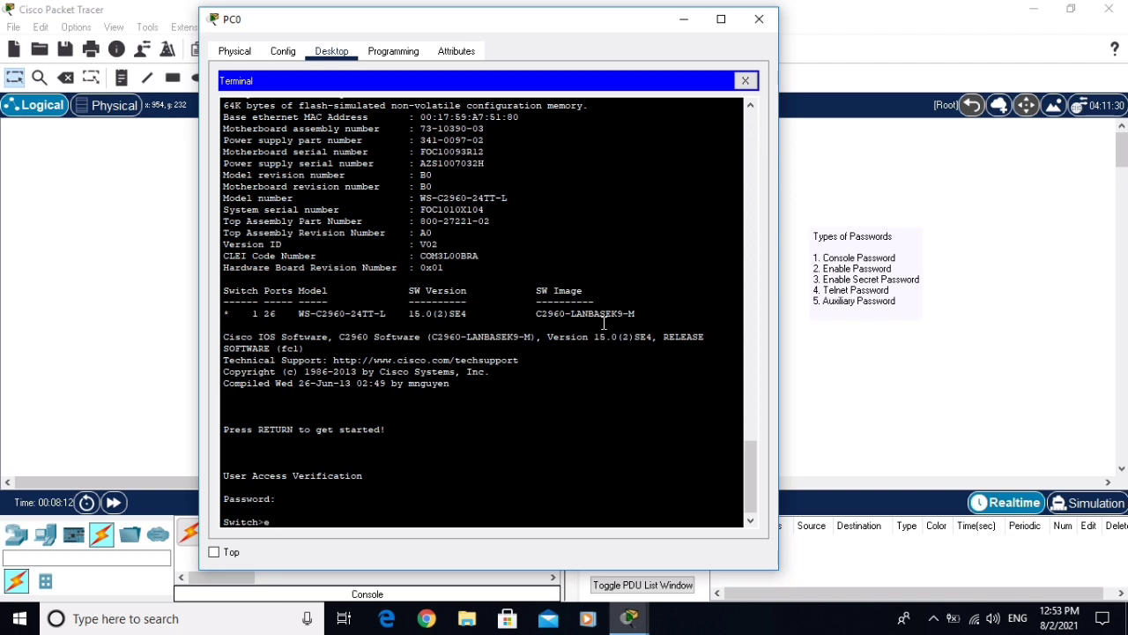
{"action": "type", "text": "enable"}
{"action": "key", "text": "Return"}
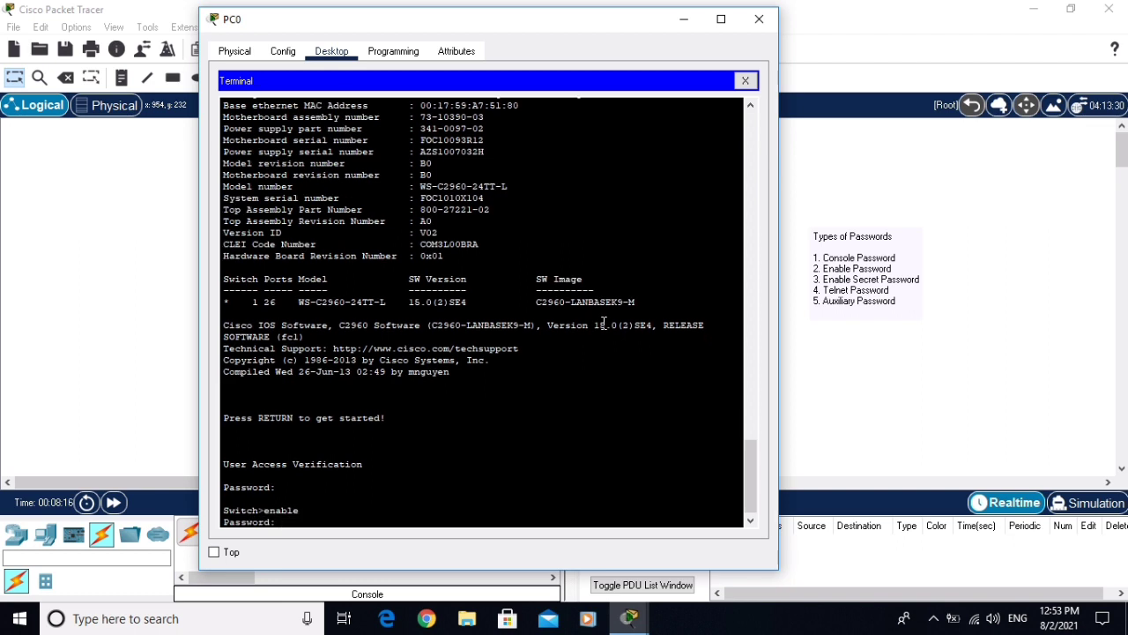
{"action": "key", "text": "Return"}
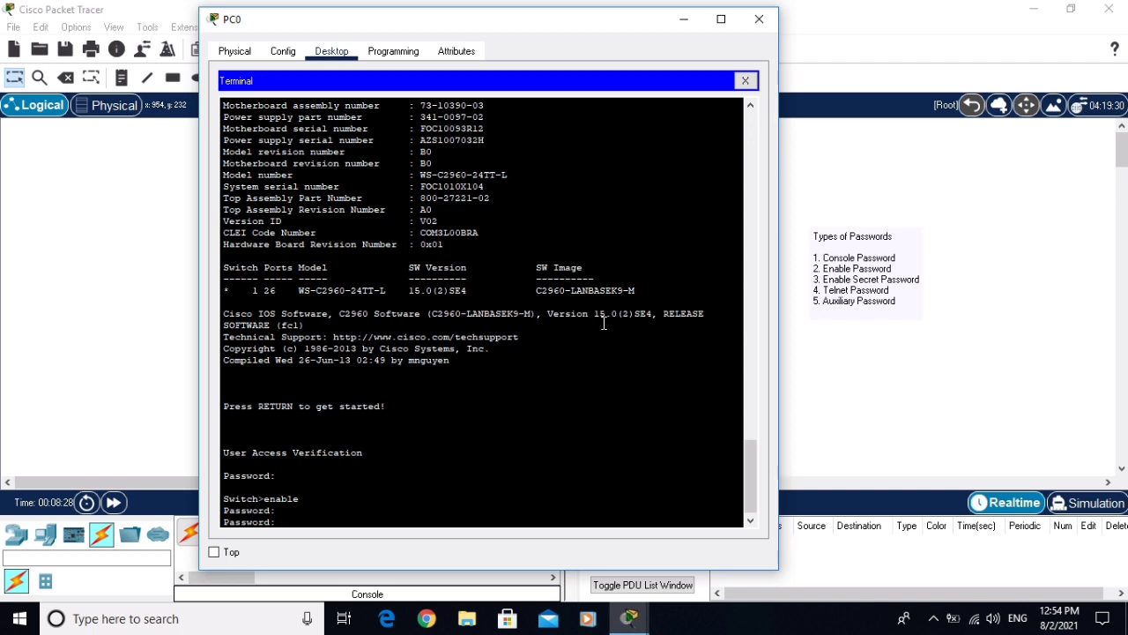
{"action": "key", "text": "Return"}
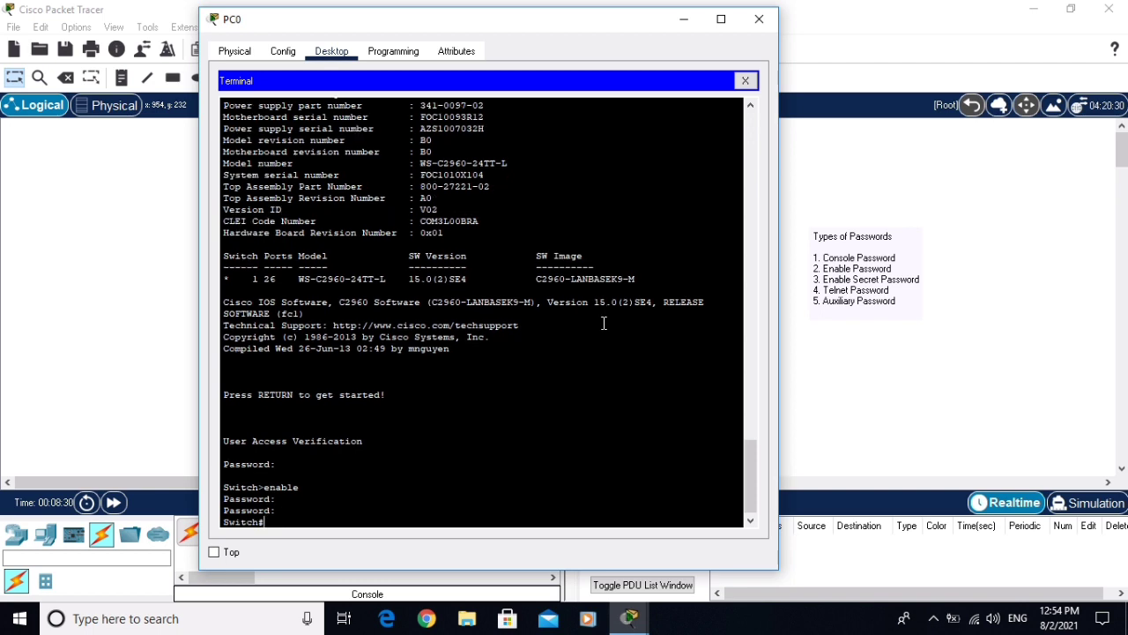
{"action": "type", "text": "conf t"}
Give VTY lines 0–15 a telnet password and require login on them
{"action": "key", "text": "Return"}
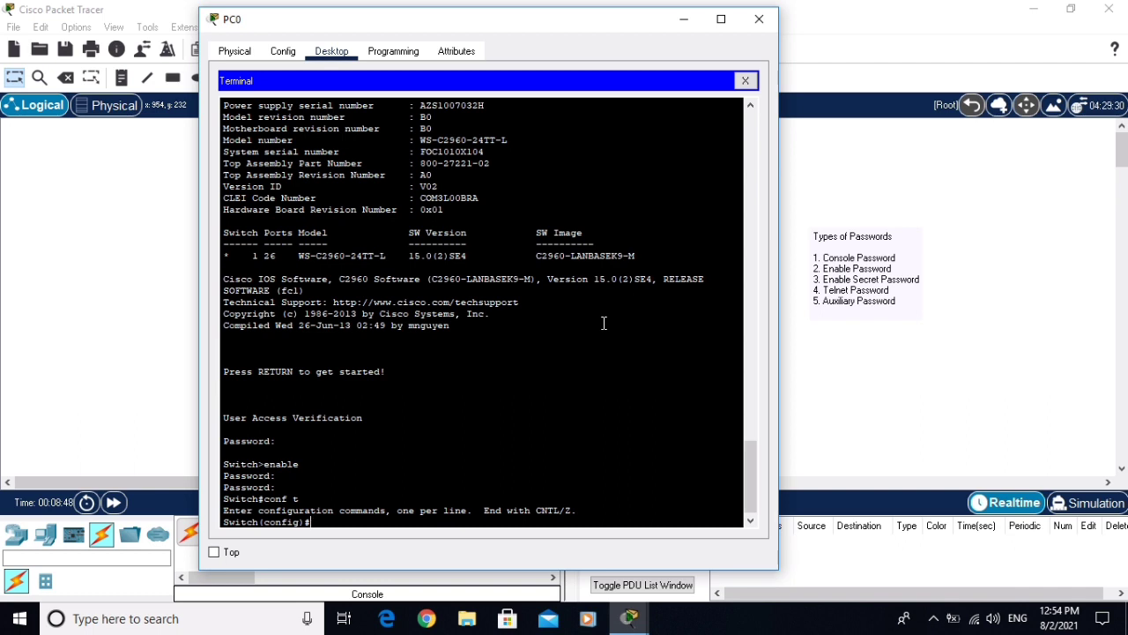
{"action": "type", "text": "line vty 0 15"}
{"action": "key", "text": "Return"}
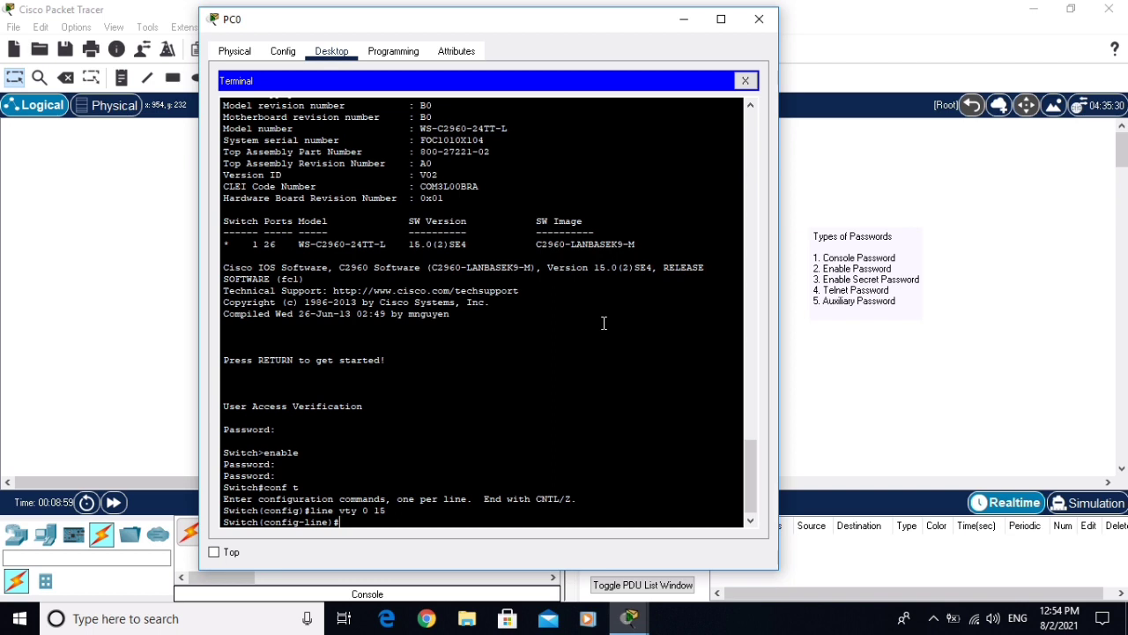
{"action": "type", "text": "password telnet"}
{"action": "key", "text": "Return"}
{"action": "type", "text": "login"}
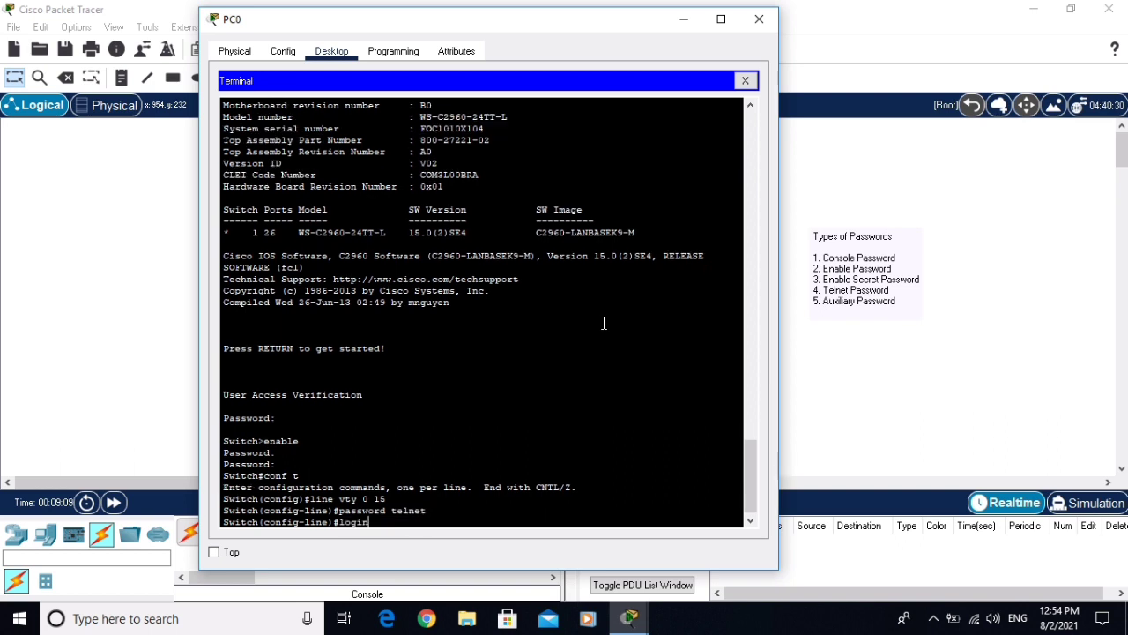
{"action": "key", "text": "Return"}
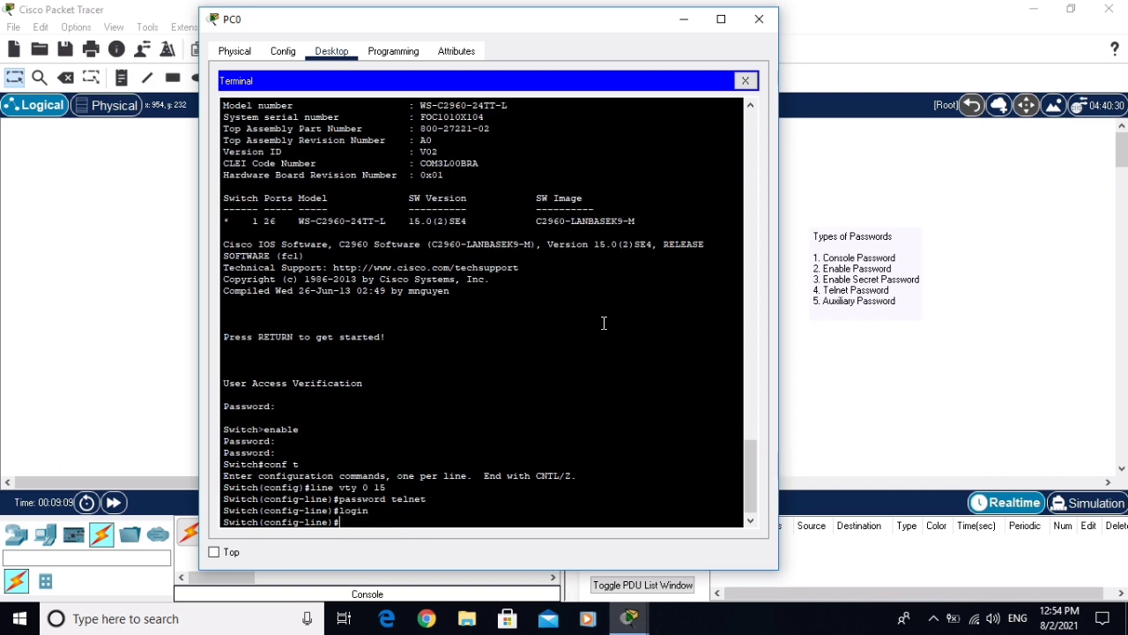
{"action": "type", "text": "exit"}
{"action": "key", "text": "Return"}
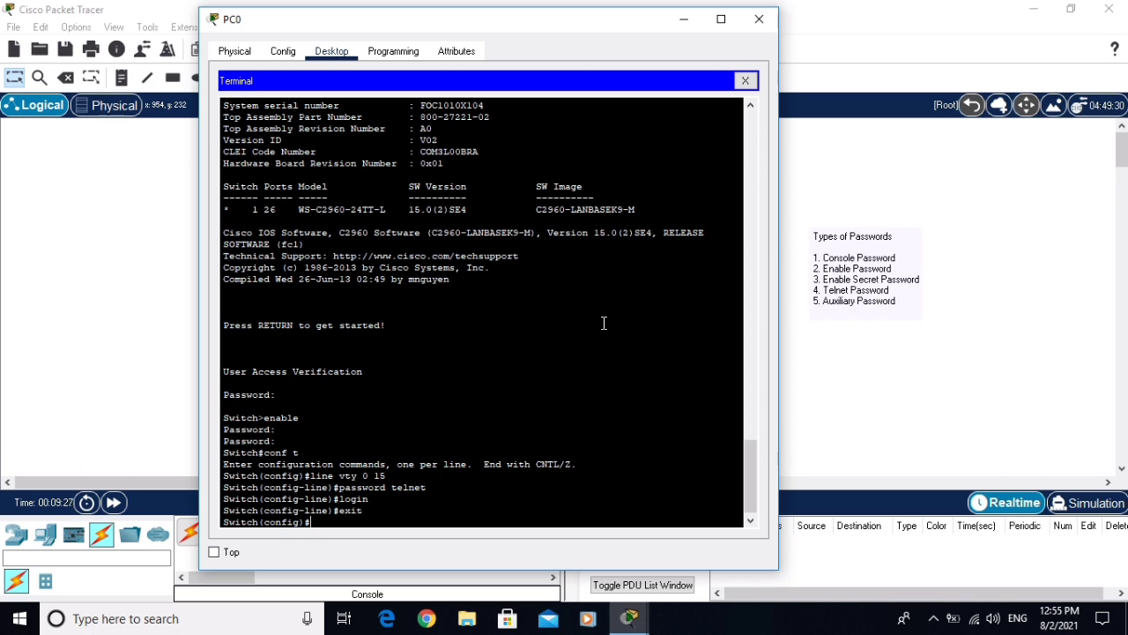
Assign interface VLAN 1 the address 192.168.1.1 255.255.255.0 and enable it with no shutdown
{"action": "type", "text": "interface vlan 1"}
{"action": "key", "text": "Return"}
{"action": "type", "text": "i"}
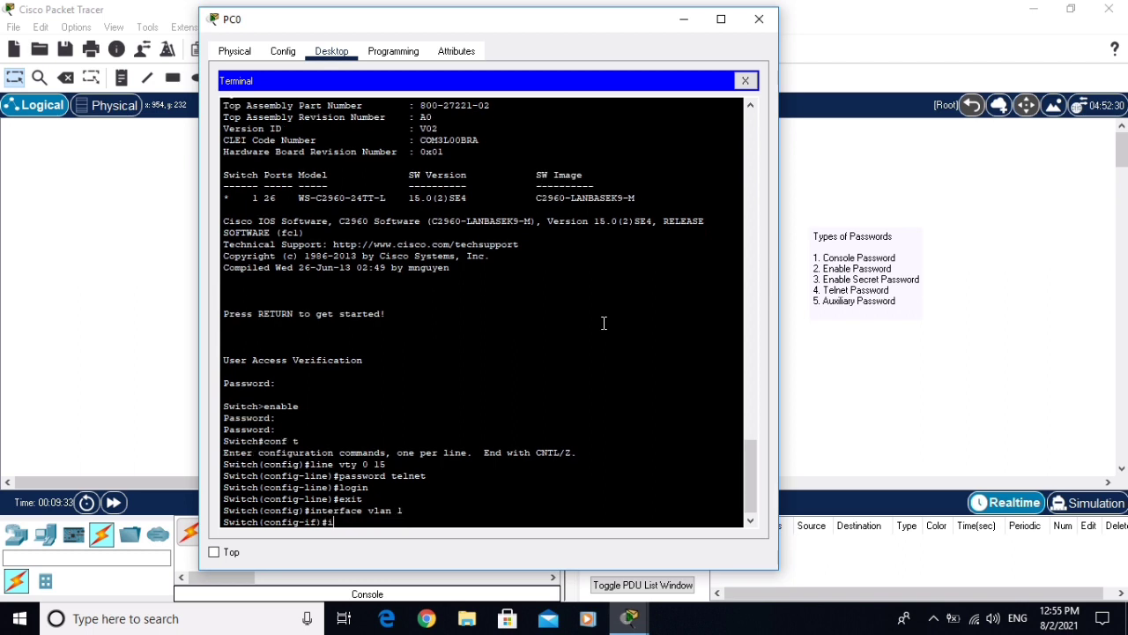
{"action": "type", "text": "p addresss"}
{"action": "key", "text": "BackSpace"}
{"action": "type", "text": "92.168.1.1 255.255.255"}
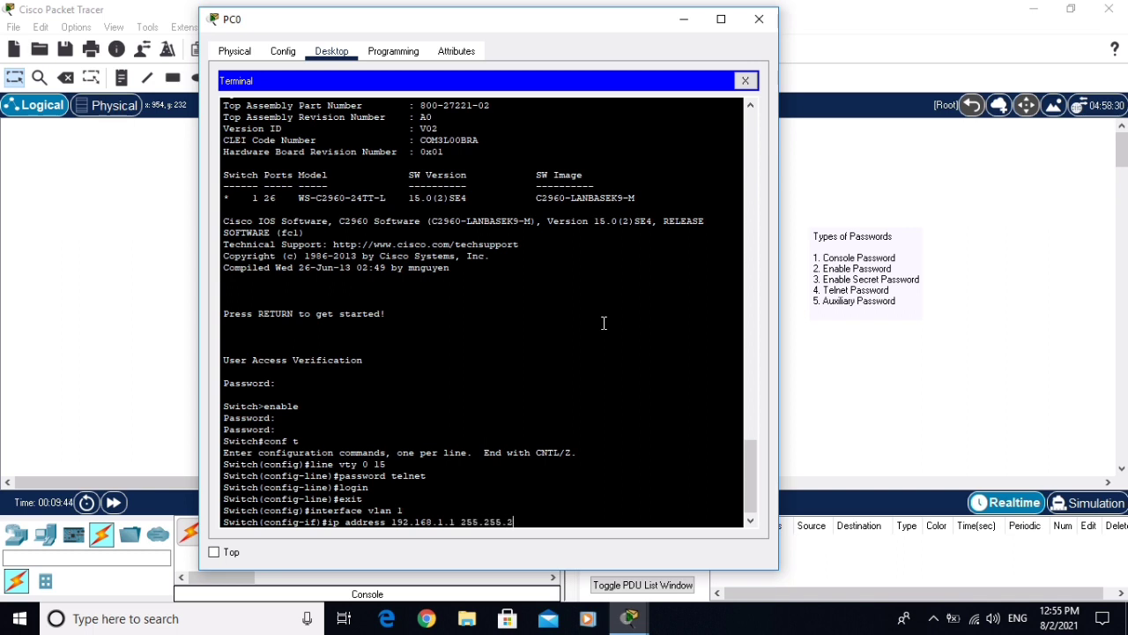
{"action": "type", "text": ".0"}
{"action": "key", "text": "Return"}
{"action": "type", "text": "no"}
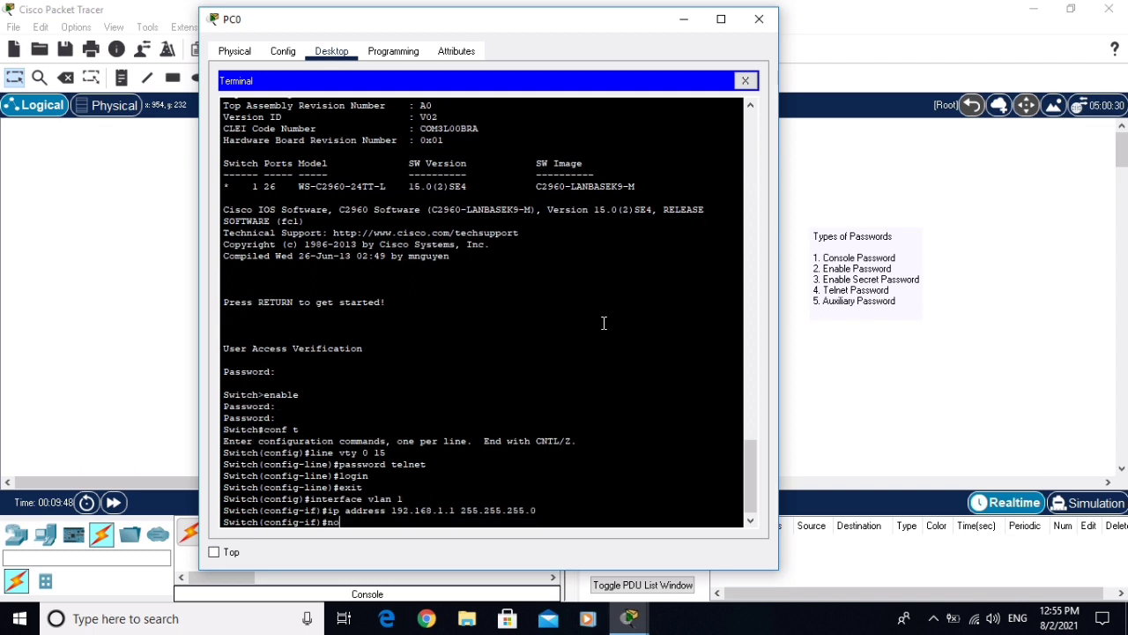
{"action": "type", "text": " shutdown"}
{"action": "key", "text": "Return"}
{"action": "key", "text": "Return"}
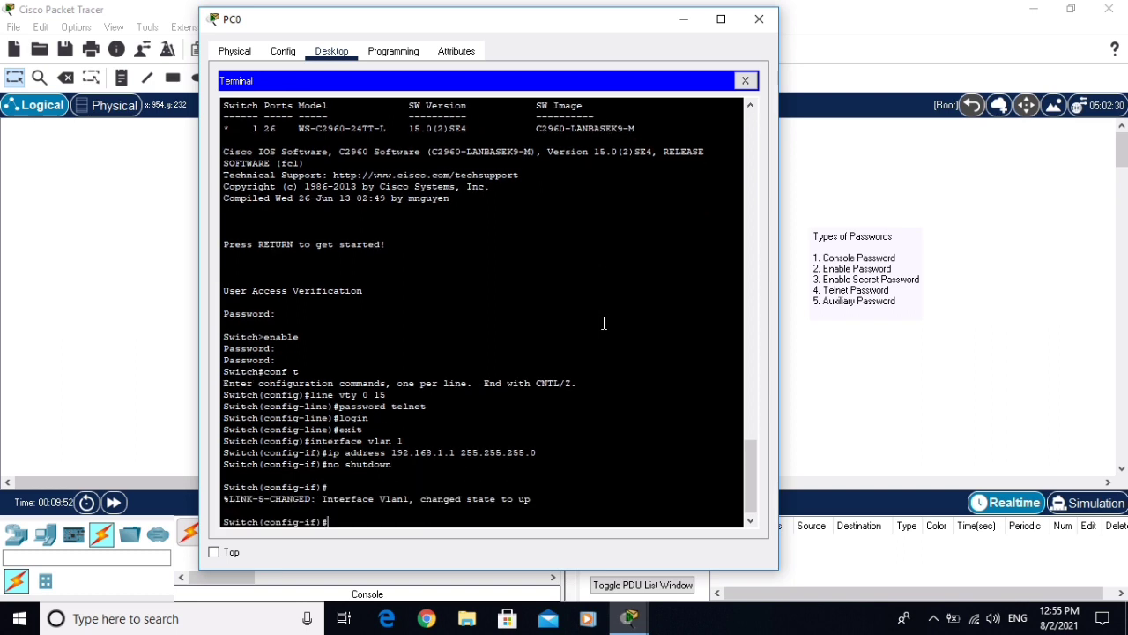
{"action": "type", "text": "exit"}
{"action": "key", "text": "Return"}
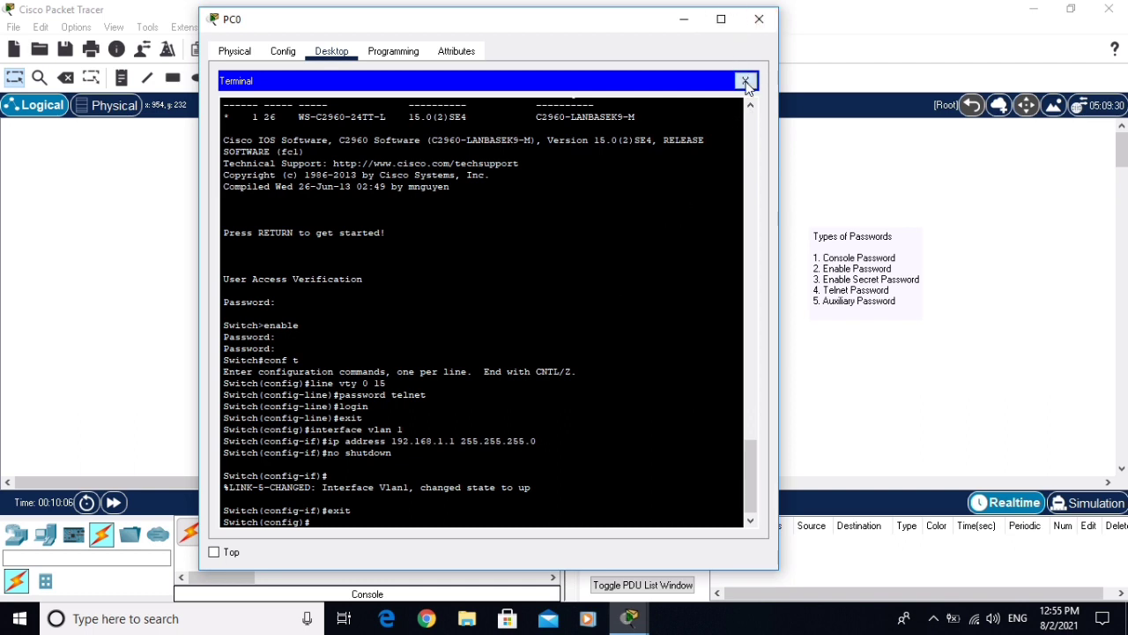
Close the switch console and open PC0's command prompt
{"action": "left_click", "coordinate": [746, 82]}
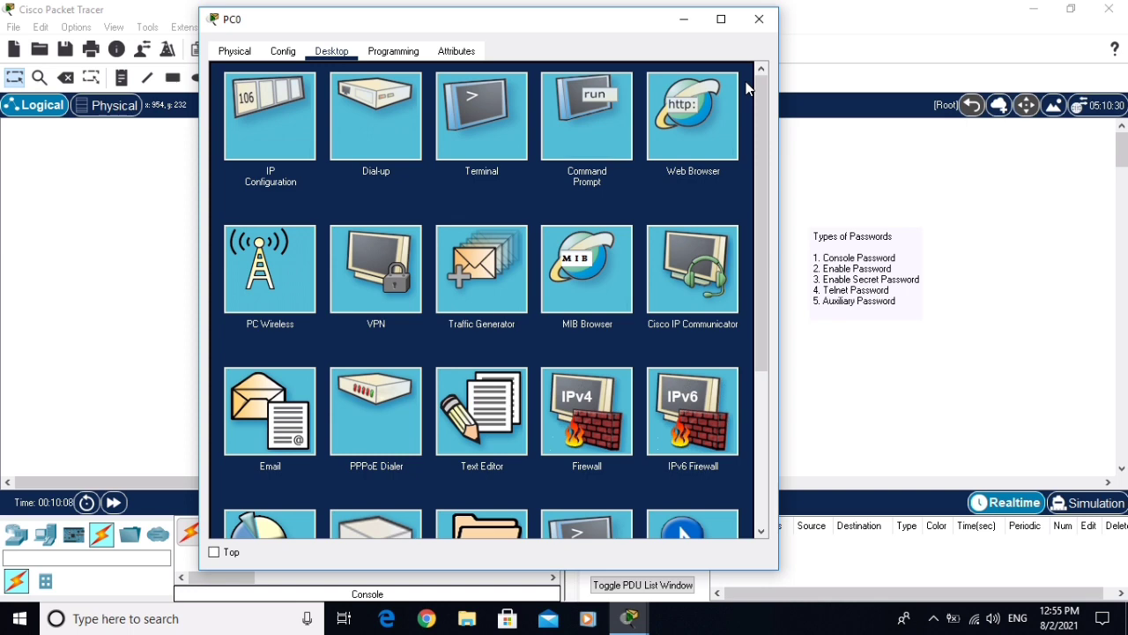
{"action": "left_click", "coordinate": [584, 146]}
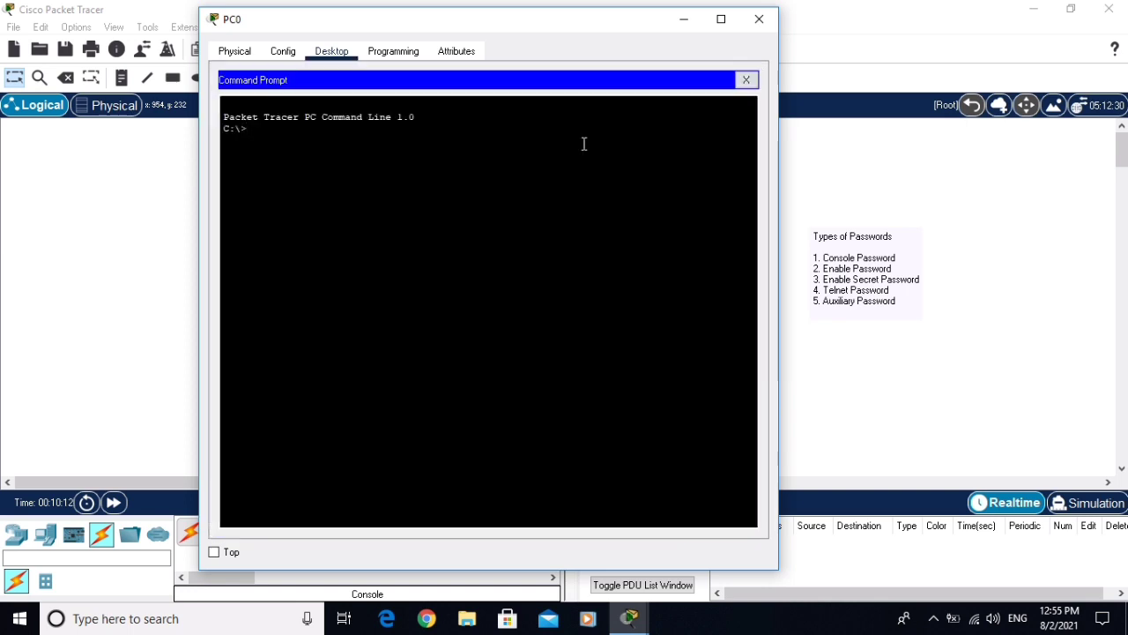
{"action": "type", "text": "telnet 192"}
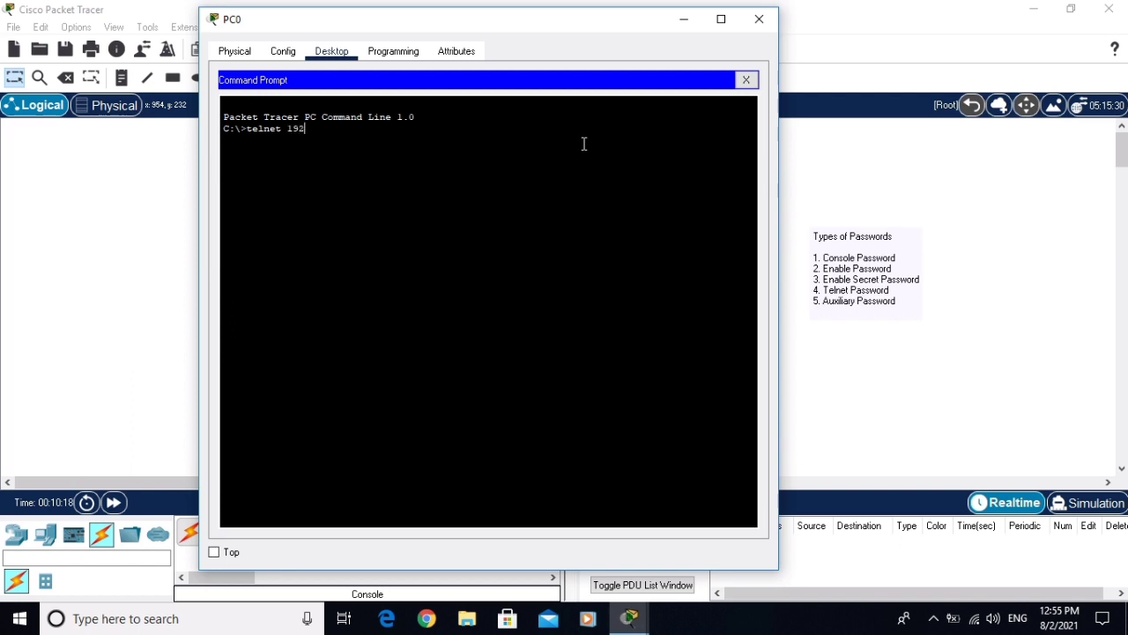
Set PC0's IPv4 address to 192.168.1.2 with mask 255.255.255.0, then begin telnet 192.168.1.1
{"action": "left_click", "coordinate": [745, 80]}
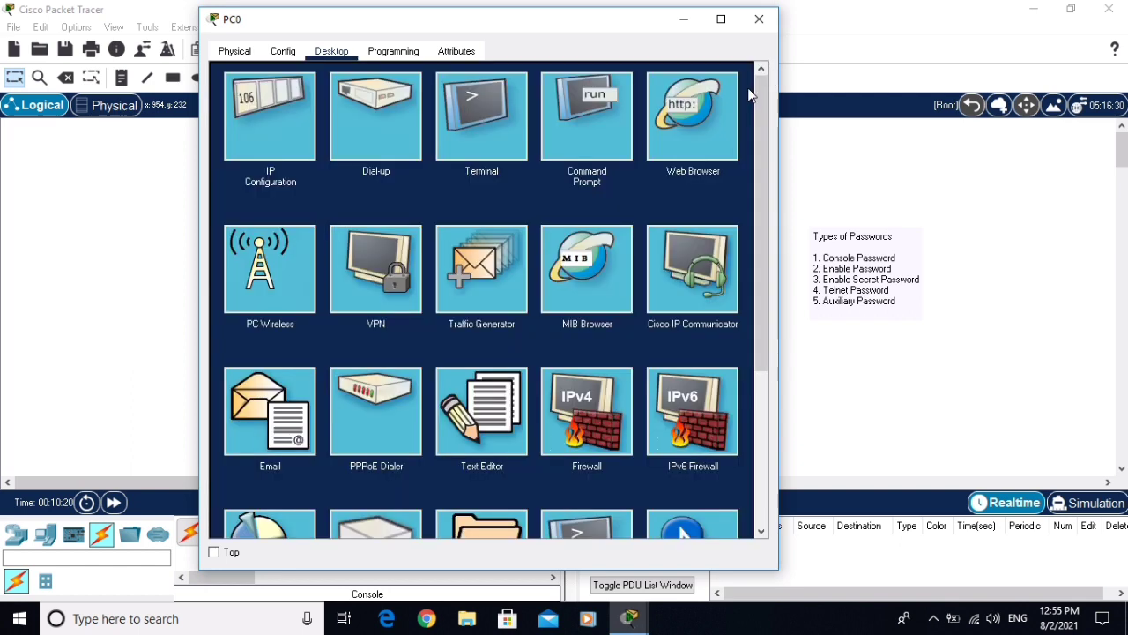
{"action": "left_click", "coordinate": [254, 148]}
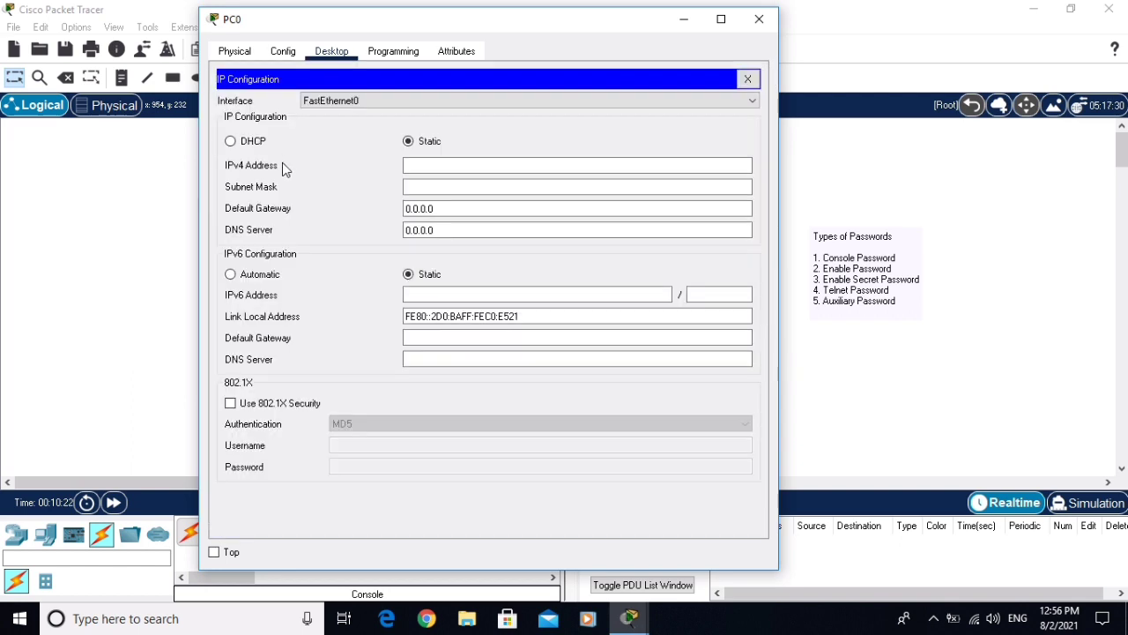
{"action": "left_click", "coordinate": [535, 164]}
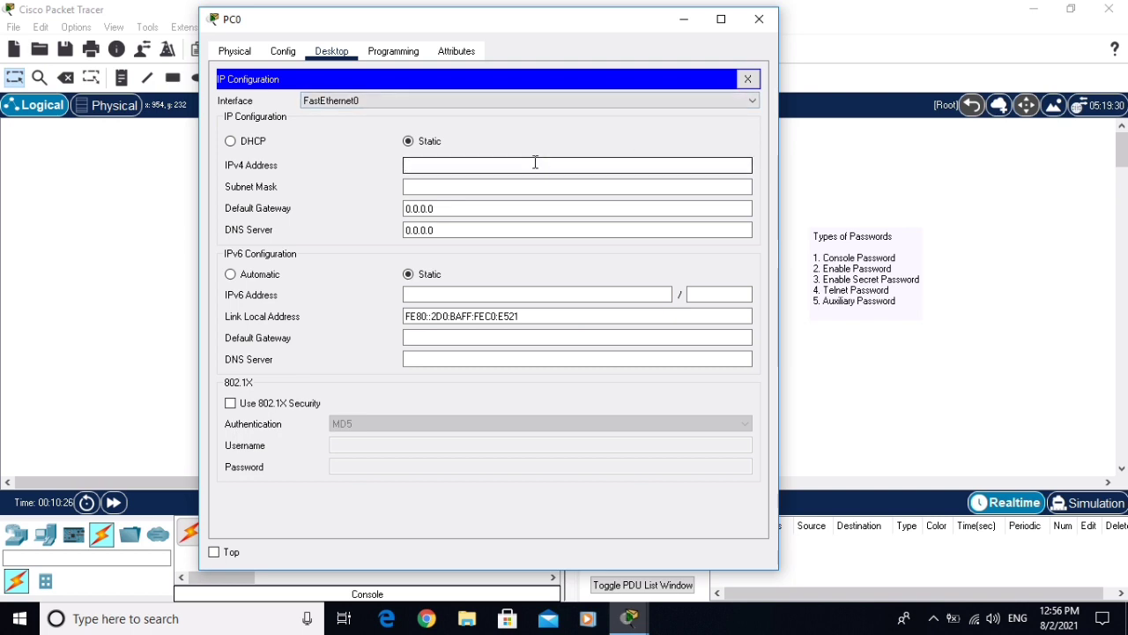
{"action": "type", "text": "192.168.1.2"}
{"action": "left_click", "coordinate": [525, 188]}
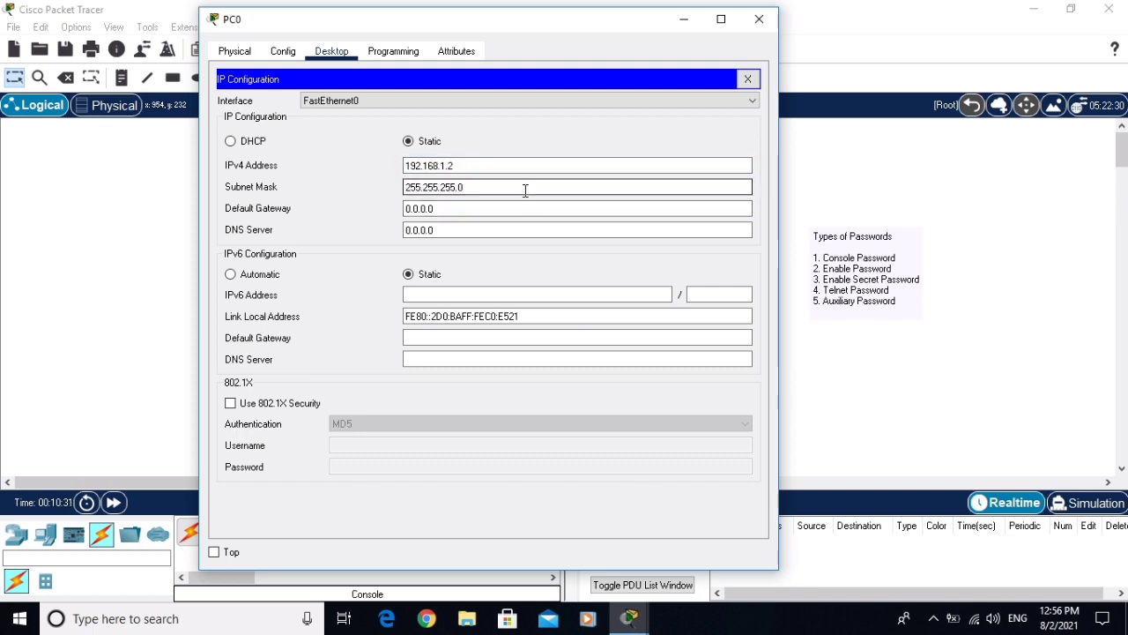
{"action": "left_click", "coordinate": [516, 207]}
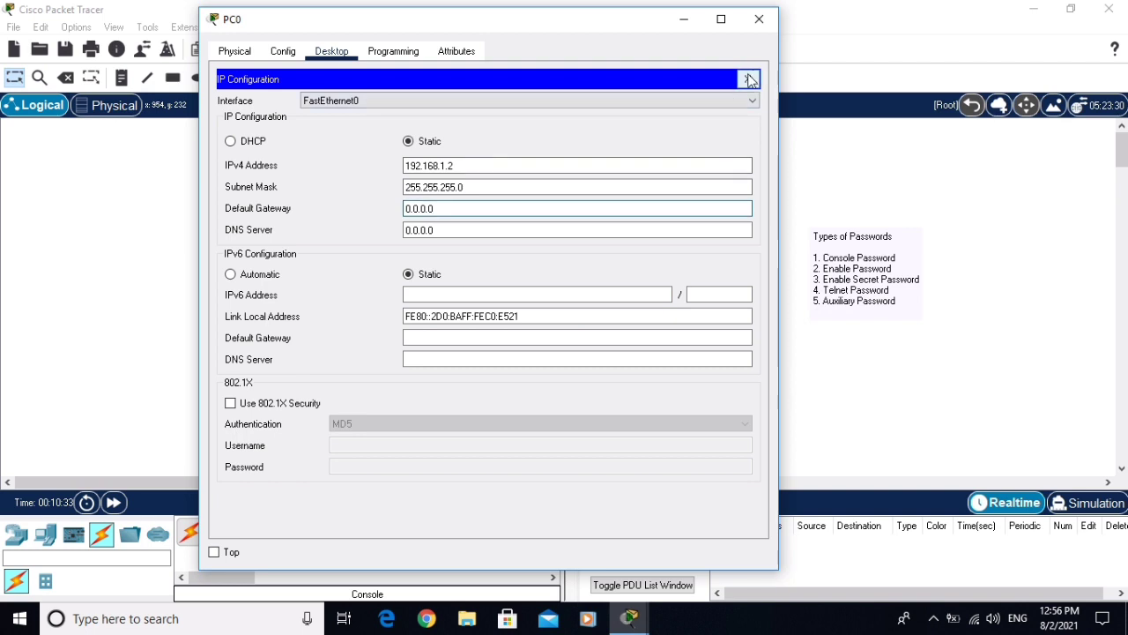
{"action": "left_click", "coordinate": [748, 79]}
{"action": "left_click", "coordinate": [579, 131]}
{"action": "type", "text": "telnet 192"}
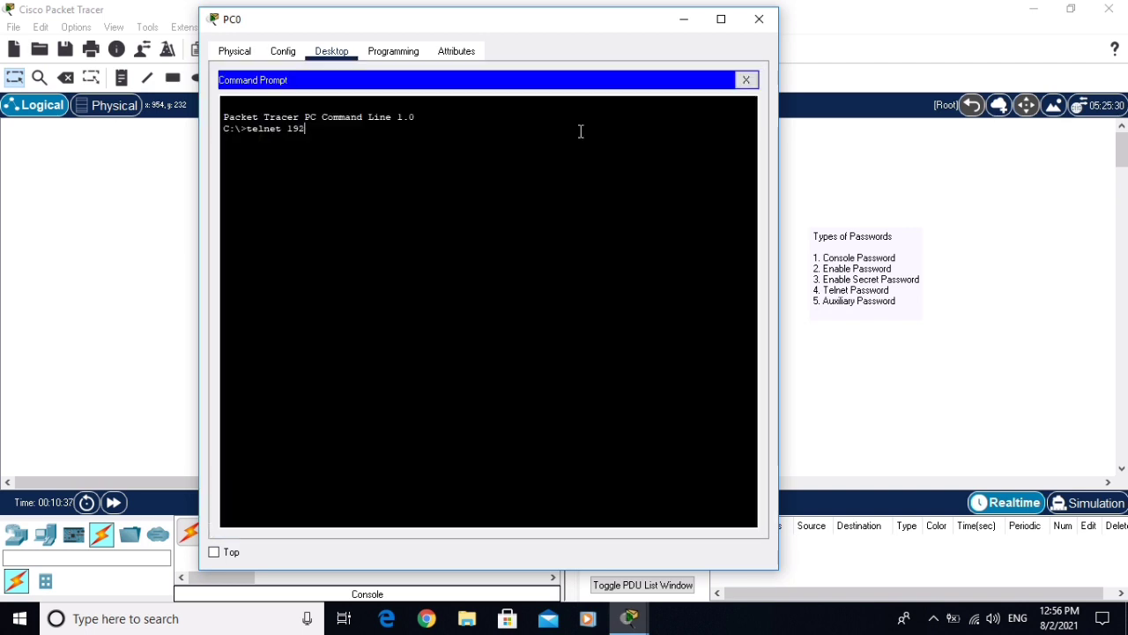
{"action": "type", "text": ".168"}
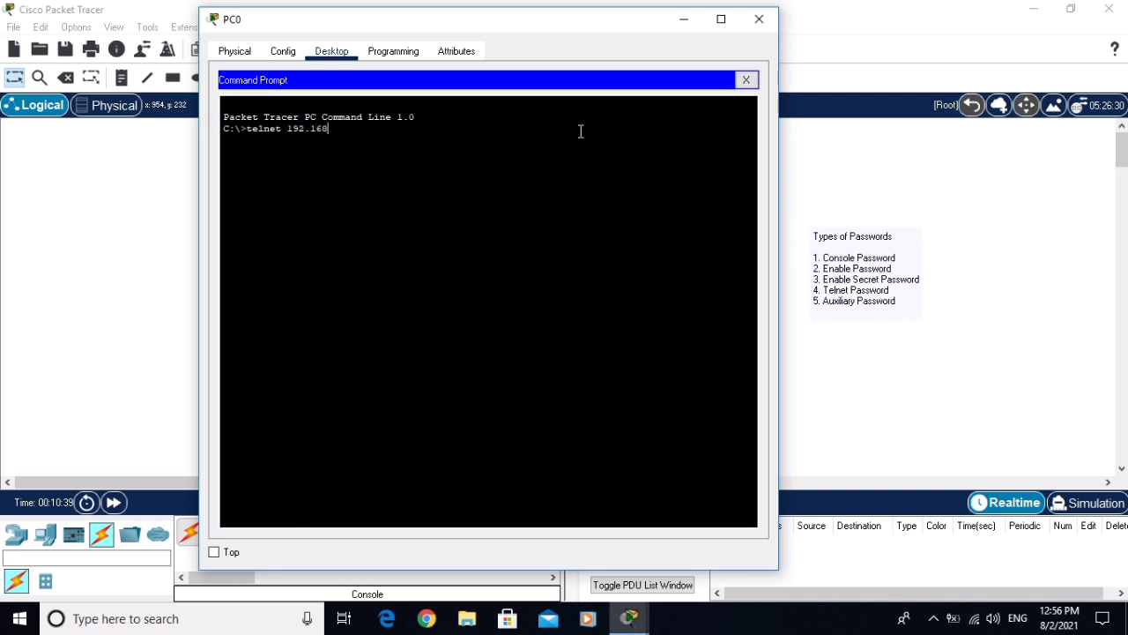
{"action": "type", "text": ".1.1"}
Run telnet to 192.168.1.1 (it times out), close PC0's windows, and pick a copper straight-through cable
{"action": "key", "text": "Return"}
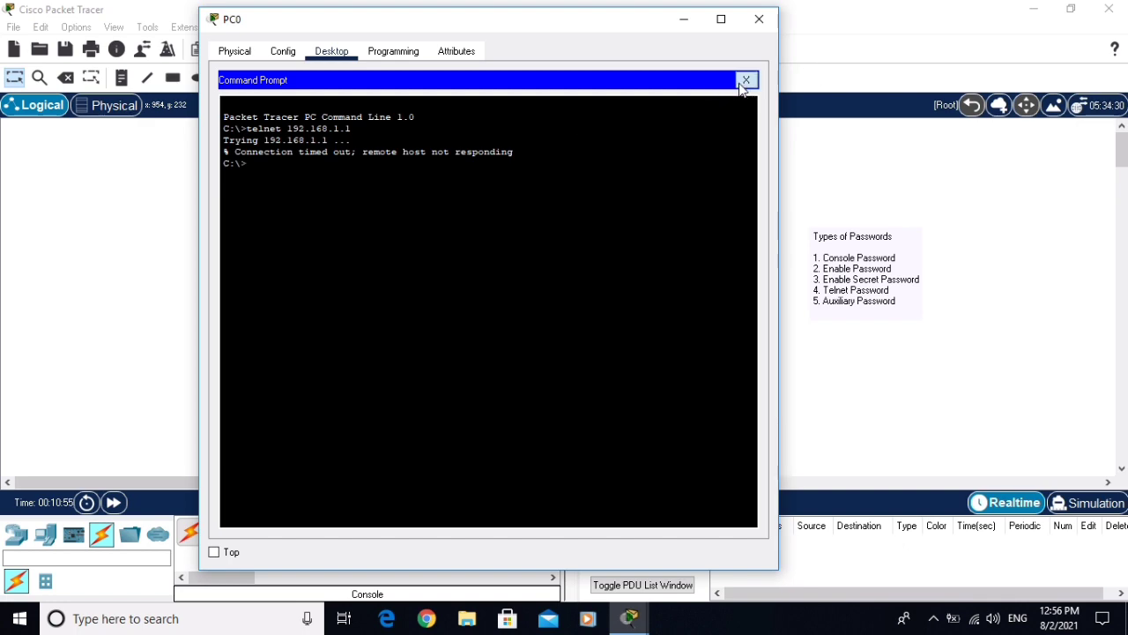
{"action": "left_click", "coordinate": [746, 80]}
{"action": "left_click", "coordinate": [759, 19]}
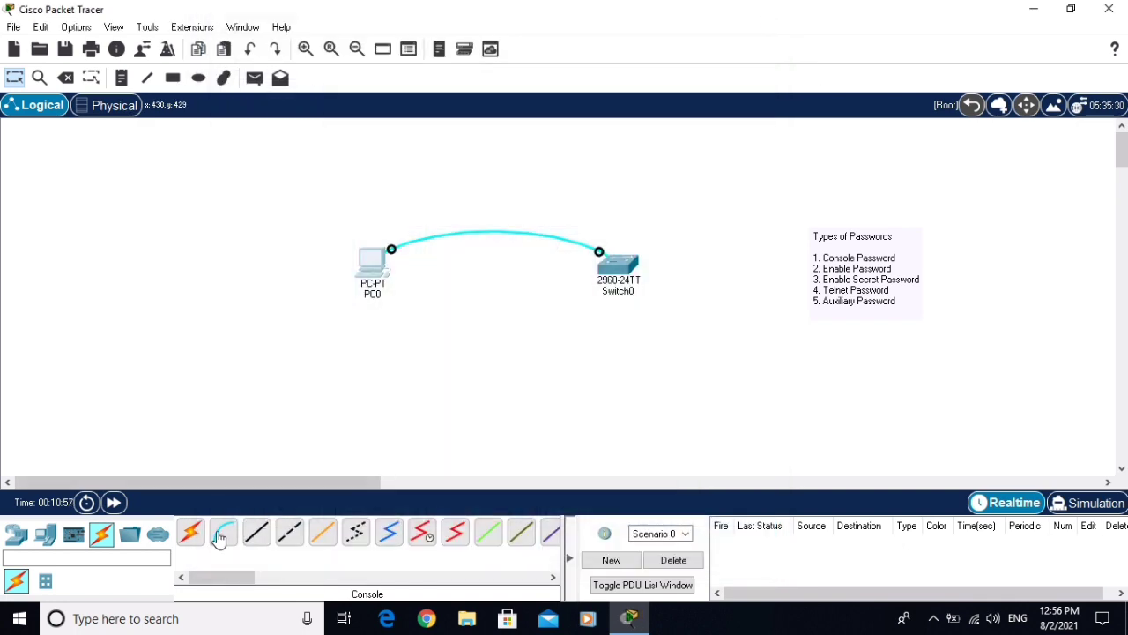
{"action": "left_click", "coordinate": [260, 533]}
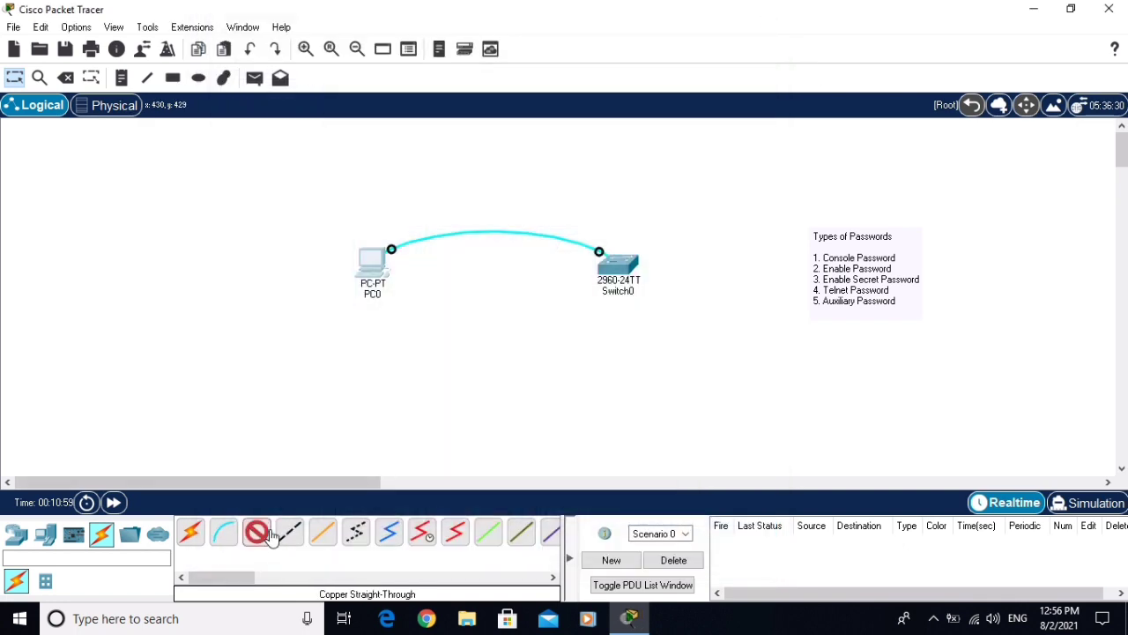
Cable PC0's FastEthernet0 to Switch0's FastEthernet0/1 with the straight-through cable
{"action": "left_click", "coordinate": [377, 264]}
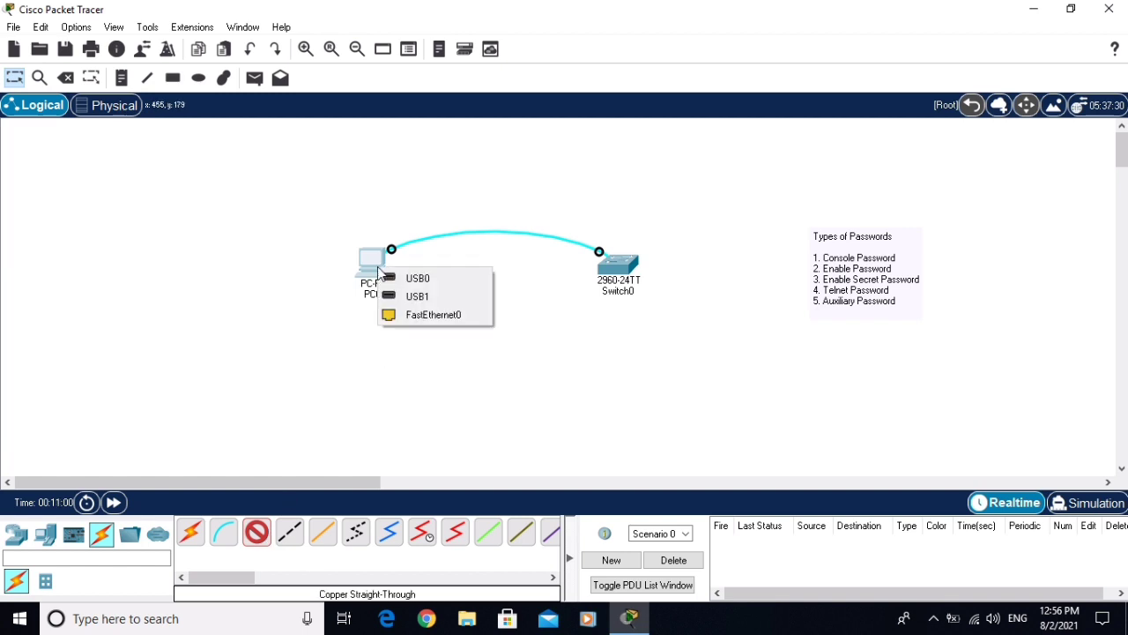
{"action": "left_click", "coordinate": [421, 314]}
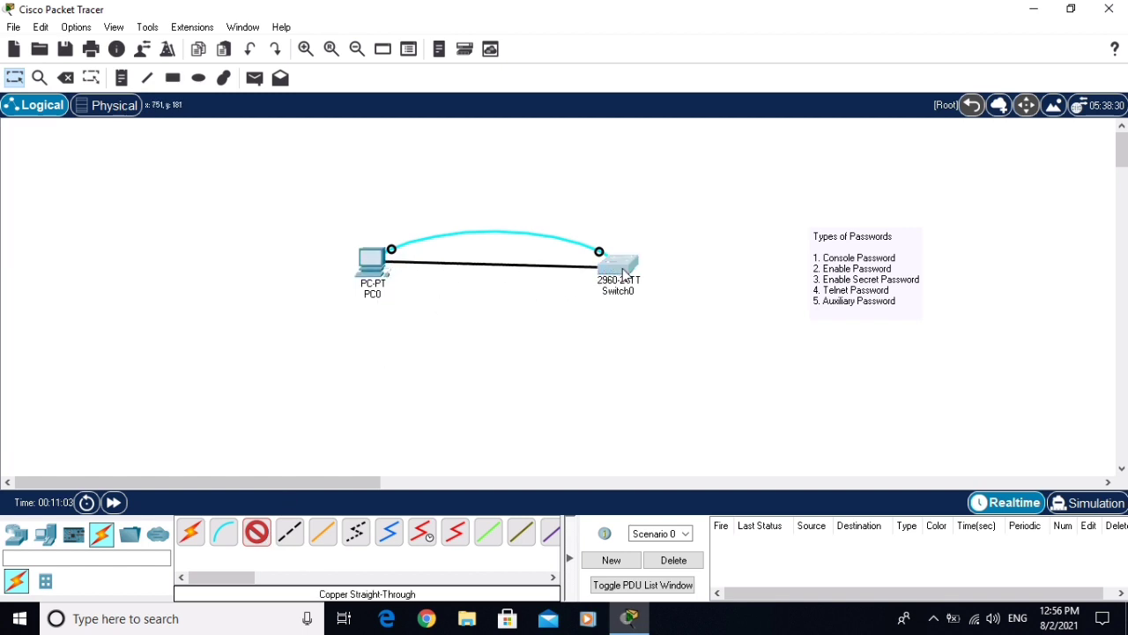
{"action": "left_click", "coordinate": [624, 275]}
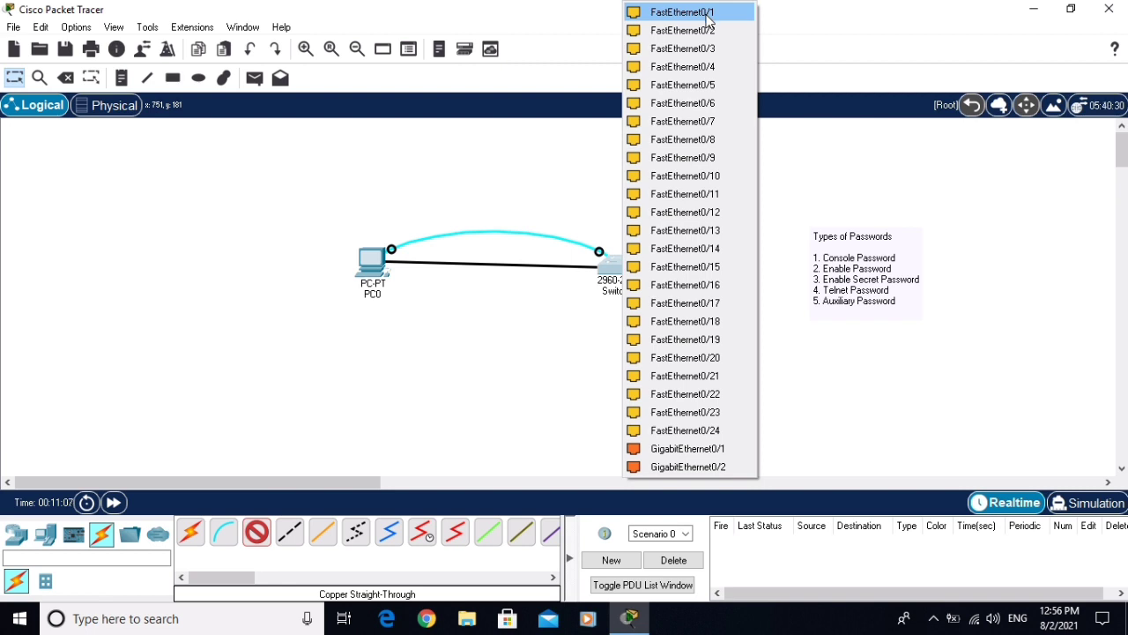
{"action": "left_click", "coordinate": [683, 13]}
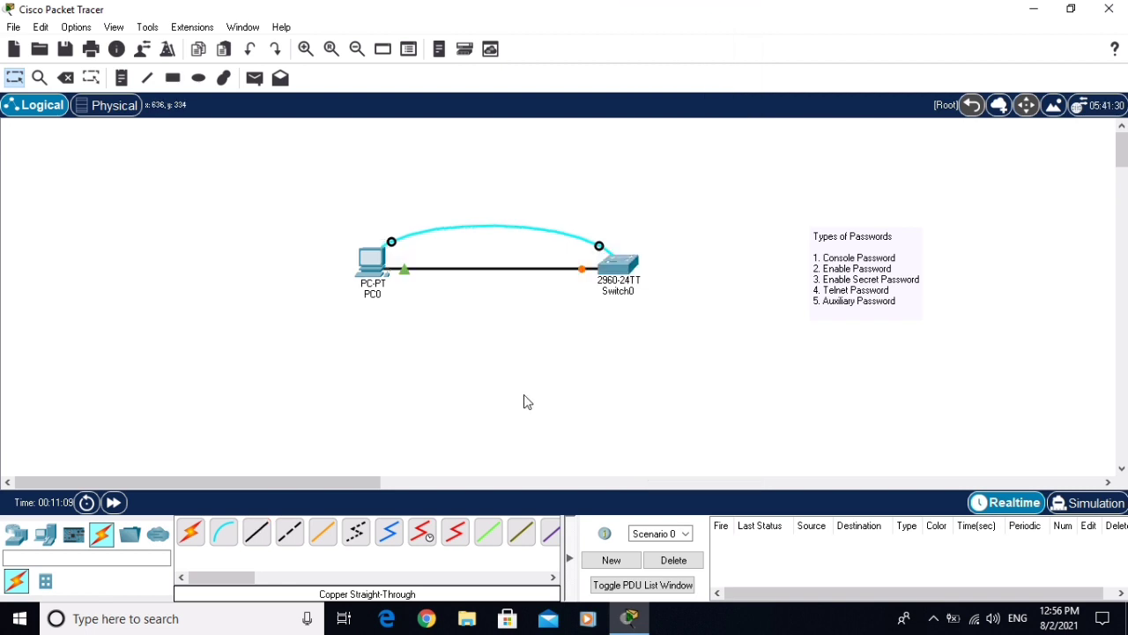
From PC0's command prompt, run telnet 192.168.1.1 and retry until the password prompt appears
{"action": "left_click", "coordinate": [384, 269]}
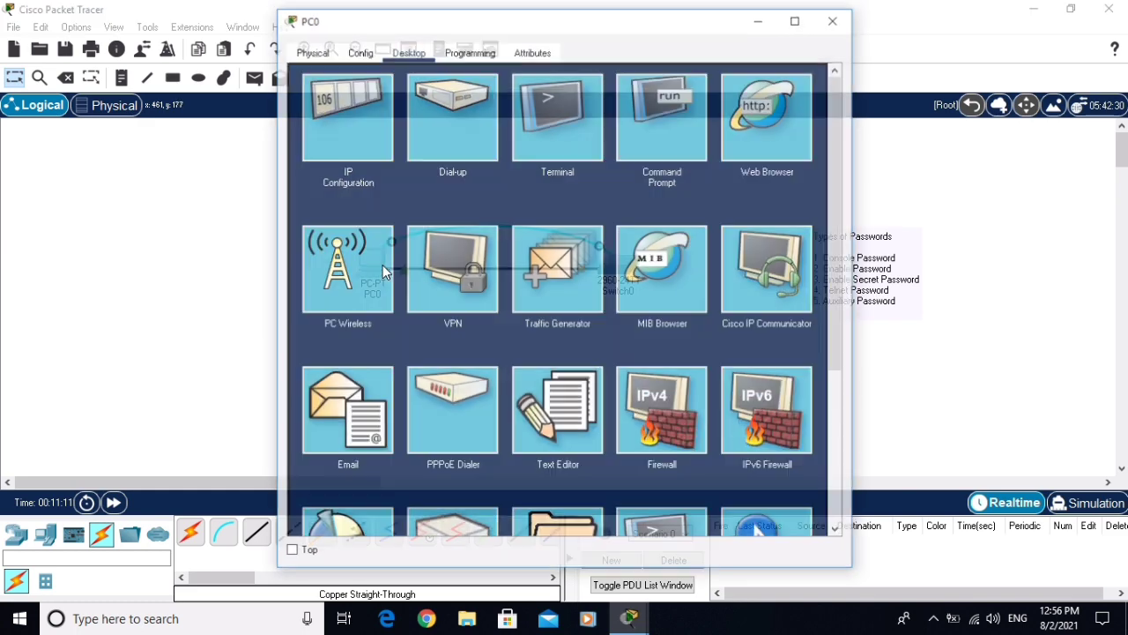
{"action": "left_click", "coordinate": [627, 139]}
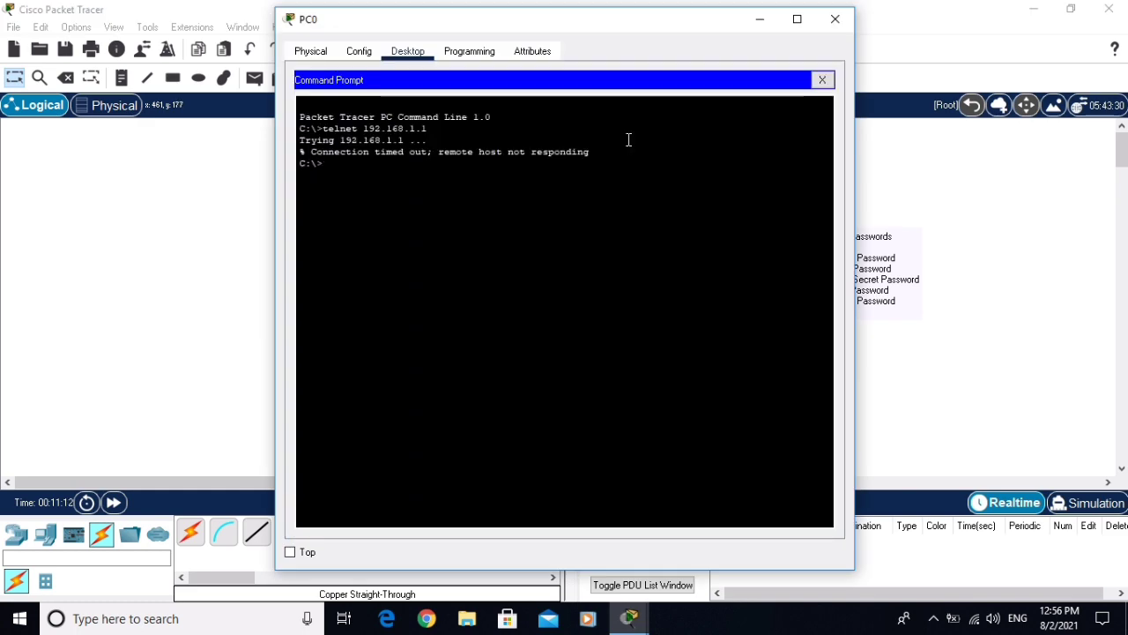
{"action": "type", "text": "tele"}
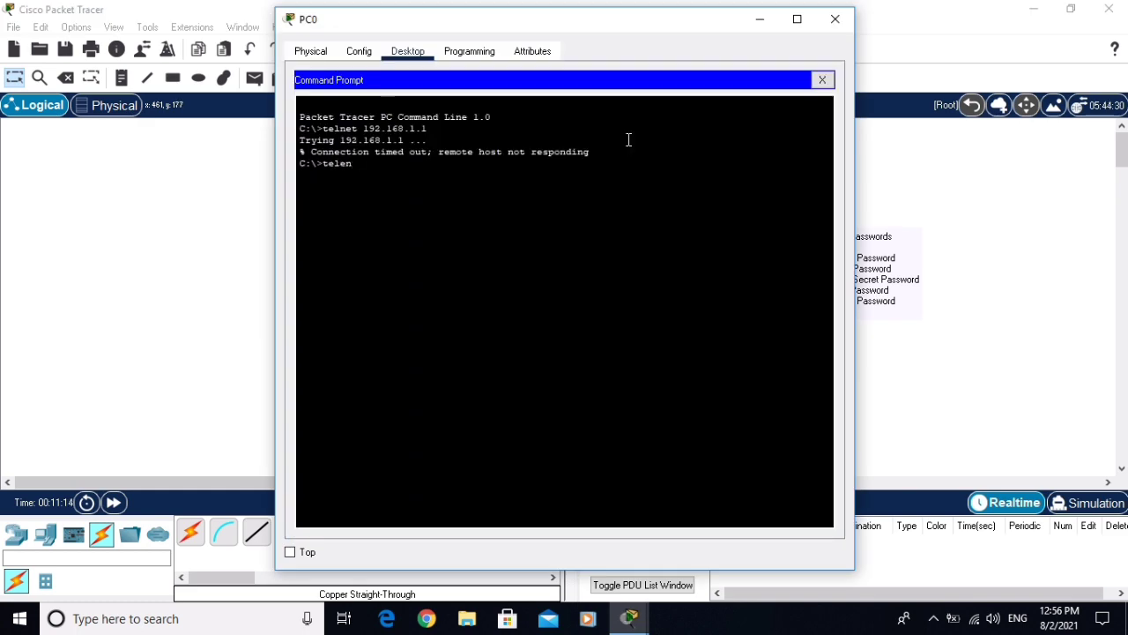
{"action": "key", "text": "BackSpace"}
{"action": "type", "text": "net 192.168.1.1"}
{"action": "key", "text": "Return"}
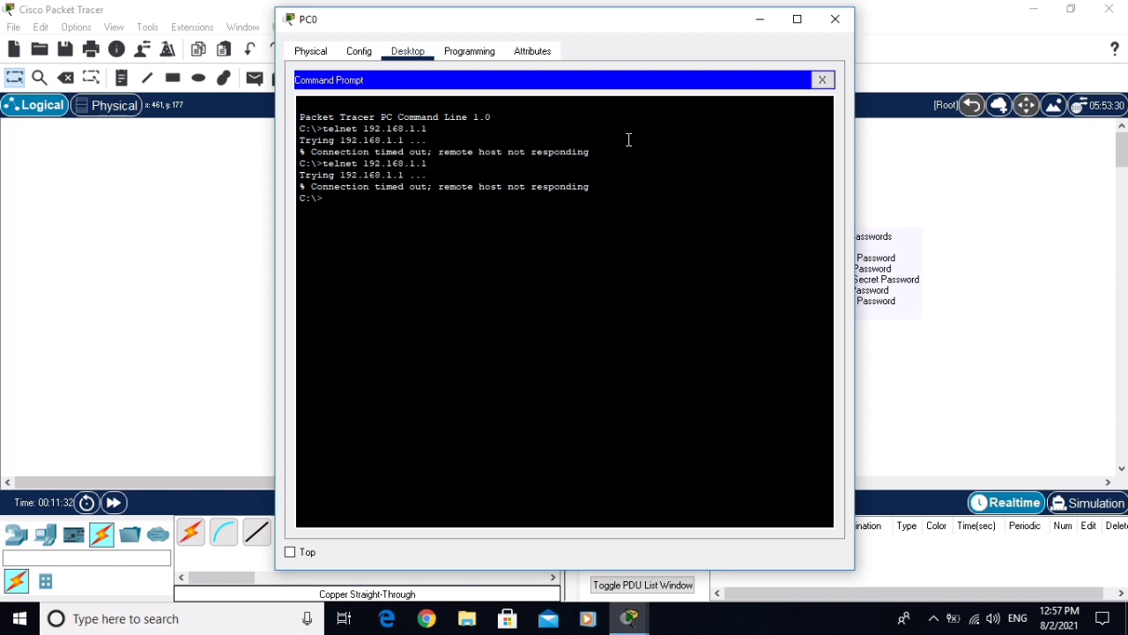
{"action": "key", "text": "Up"}
{"action": "key", "text": "Return"}
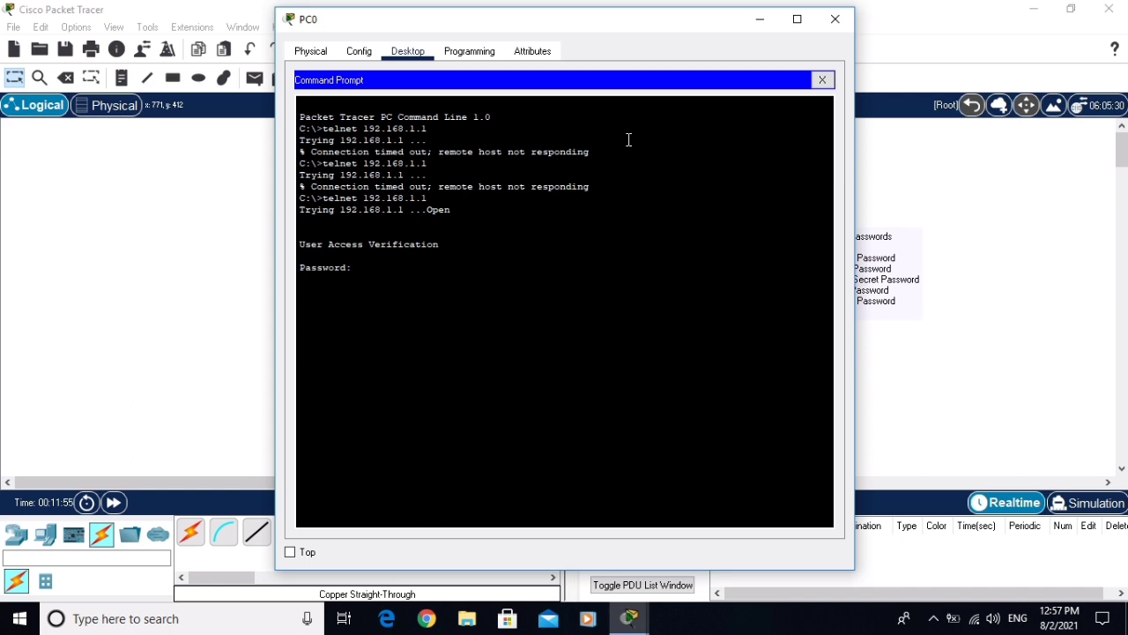
Log in over telnet and enter privileged mode with the enable password
{"action": "key", "text": "Return"}
{"action": "type", "text": "enable"}
{"action": "key", "text": "Return"}
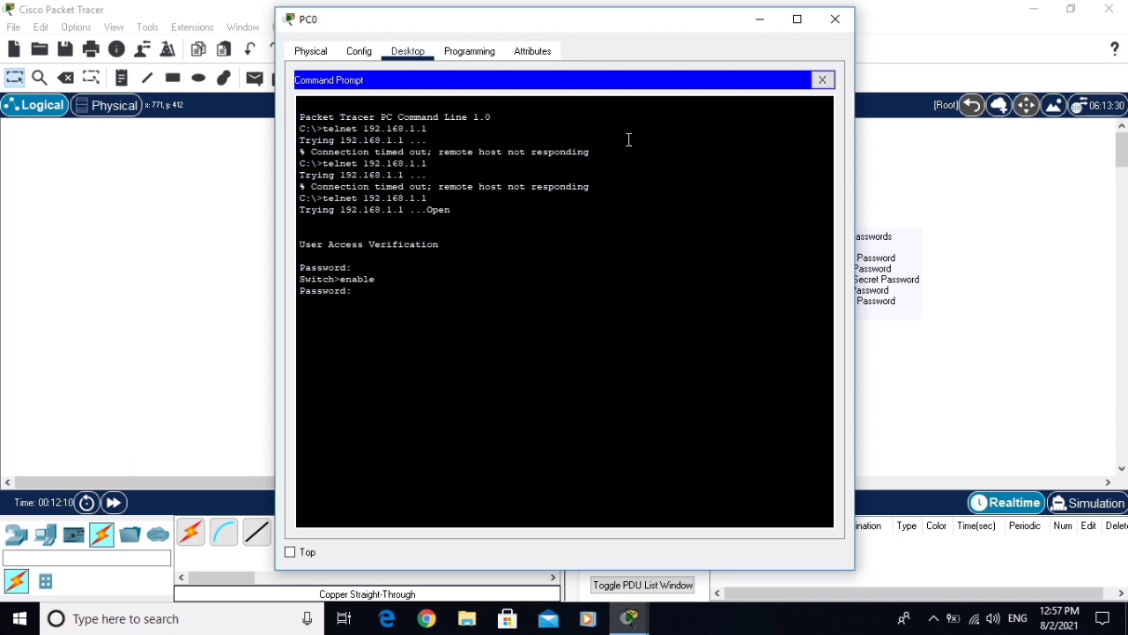
{"action": "key", "text": "Return"}
Rename the switch to SW1 with hostname SW1 and return to privileged mode
{"action": "type", "text": "conf t"}
{"action": "key", "text": "Return"}
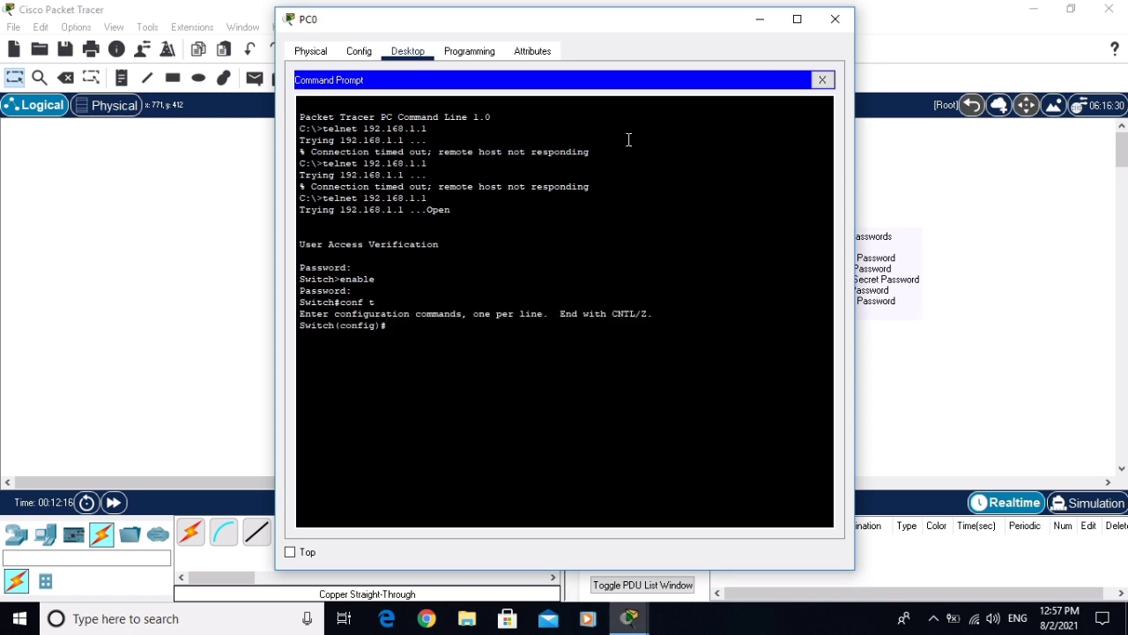
{"action": "type", "text": "hostname SW1"}
{"action": "key", "text": "Return"}
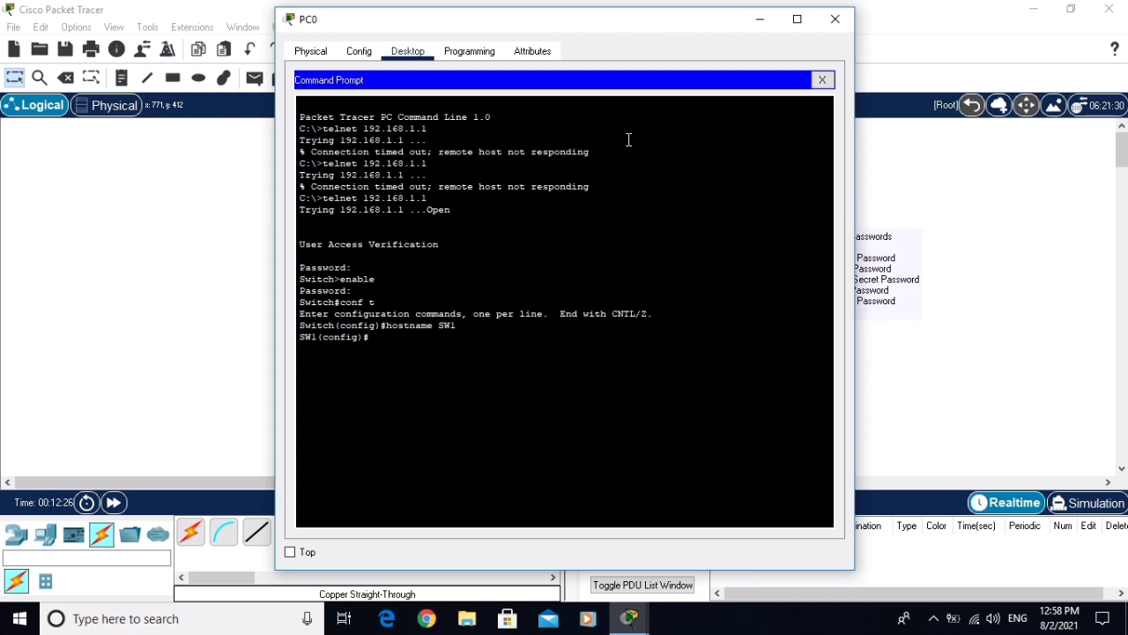
{"action": "left_click_drag", "start_coordinate": [720, 34], "coordinate": [602, 23]}
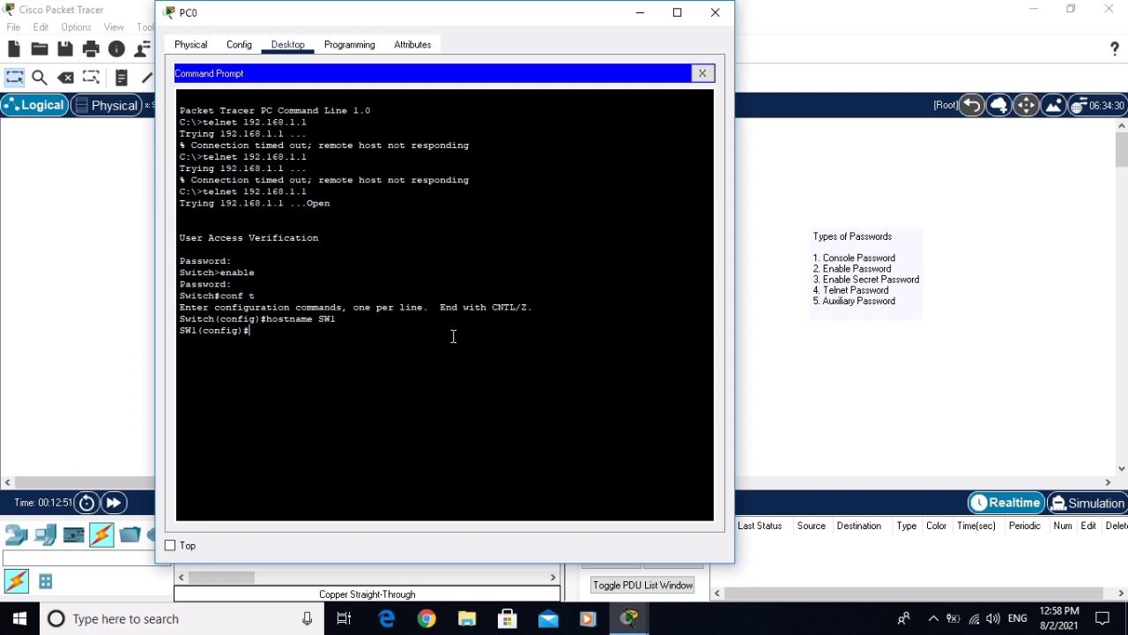
{"action": "key", "text": "Return"}
{"action": "type", "text": "En"}
{"action": "key", "text": "BackSpace"}
{"action": "key", "text": "BackSpace"}
{"action": "type", "text": "w"}
{"action": "key", "text": "BackSpace"}
{"action": "type", "text": "exit"}
{"action": "key", "text": "Return"}
{"action": "type", "text": "sho"}
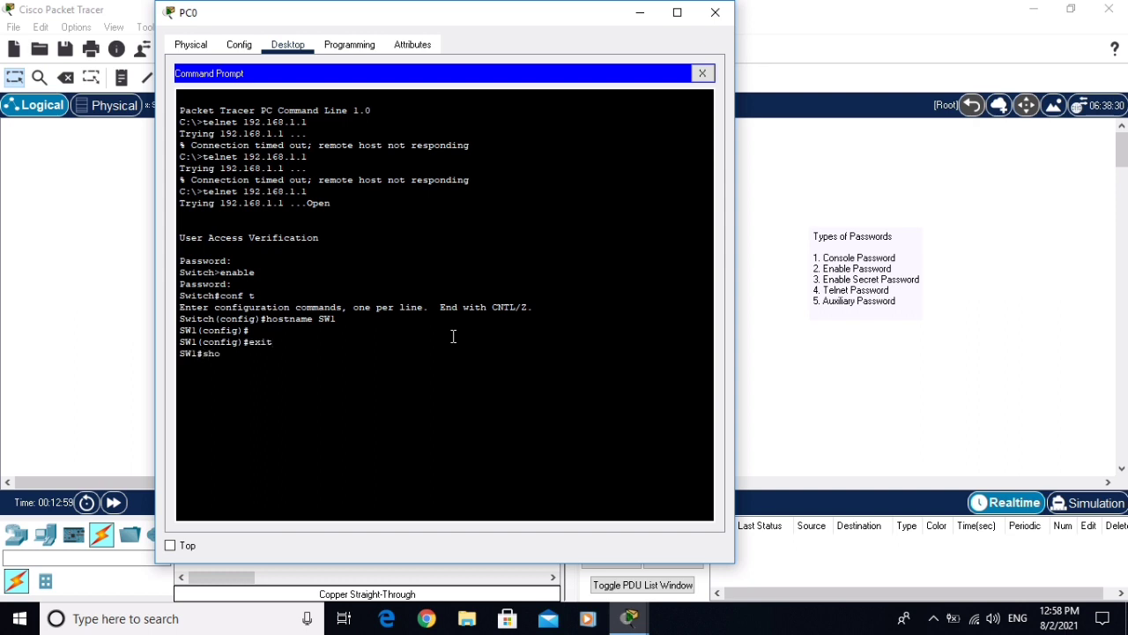
{"action": "type", "text": "w running-config"}
List SW1's running configuration and highlight the plain-text enable password line
{"action": "key", "text": "Return"}
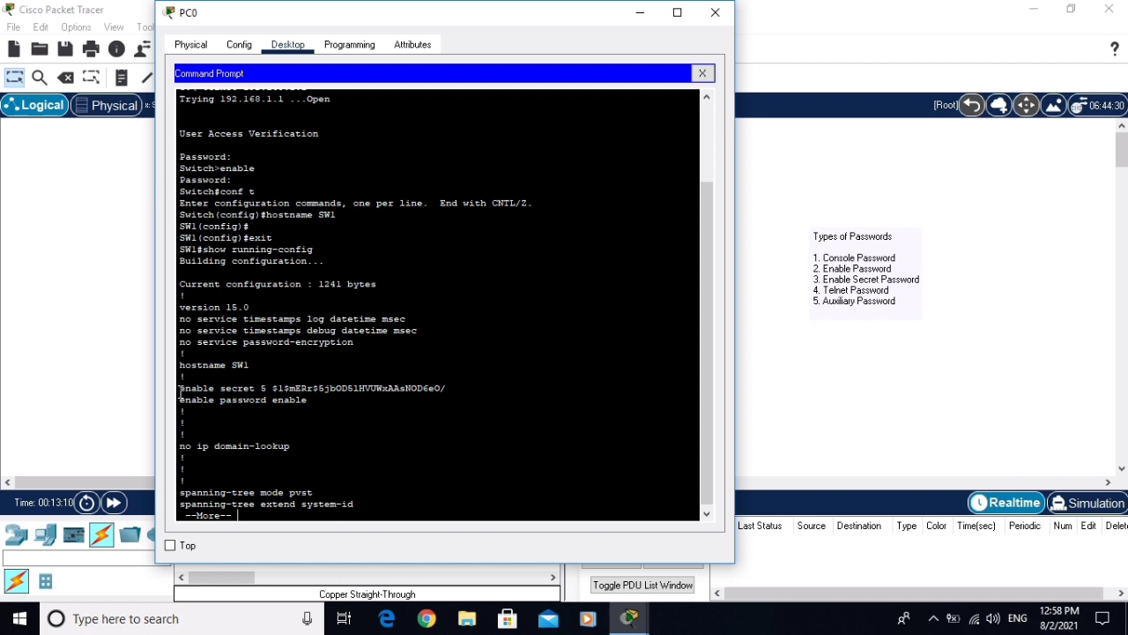
{"action": "left_click_drag", "start_coordinate": [180, 388], "coordinate": [451, 390]}
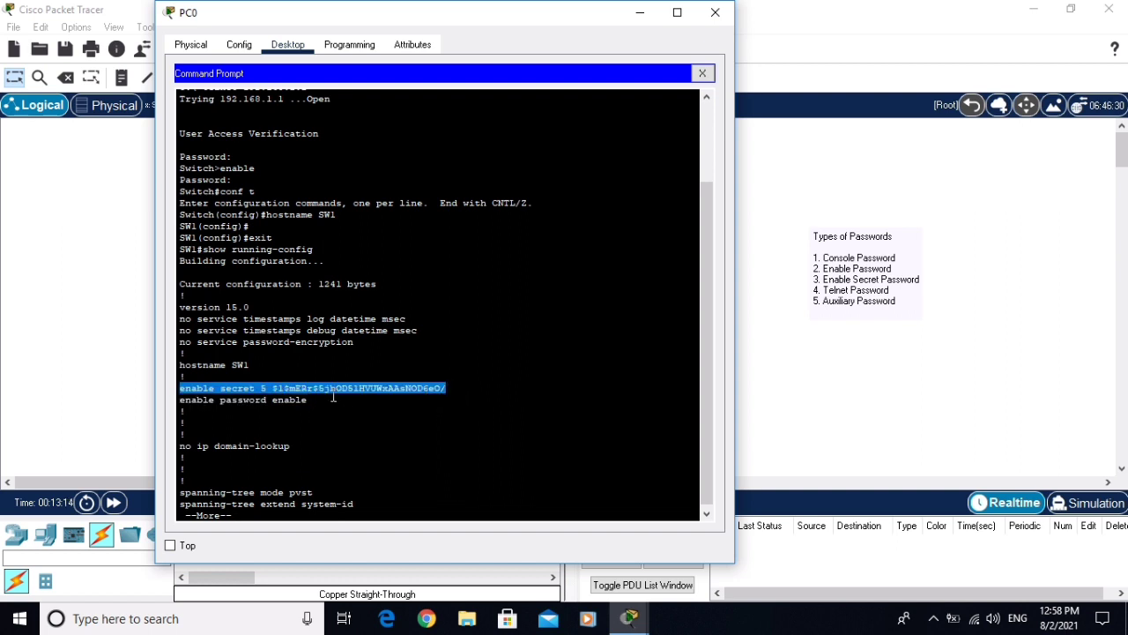
{"action": "left_click", "coordinate": [178, 402]}
{"action": "left_click_drag", "start_coordinate": [178, 402], "coordinate": [320, 404]}
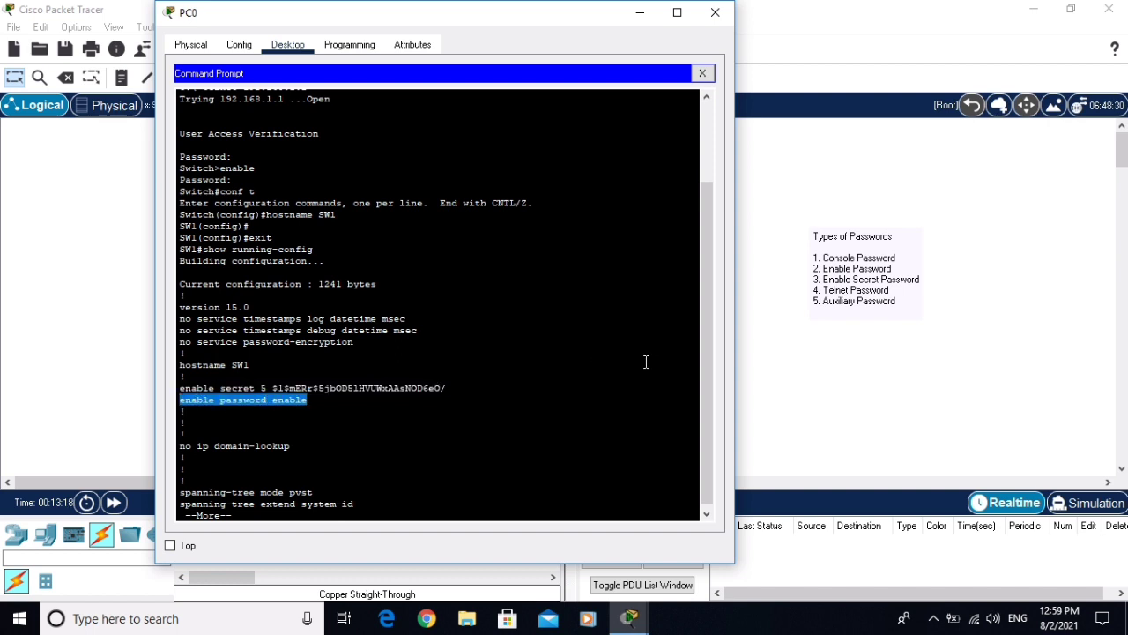
{"action": "left_click", "coordinate": [707, 514]}
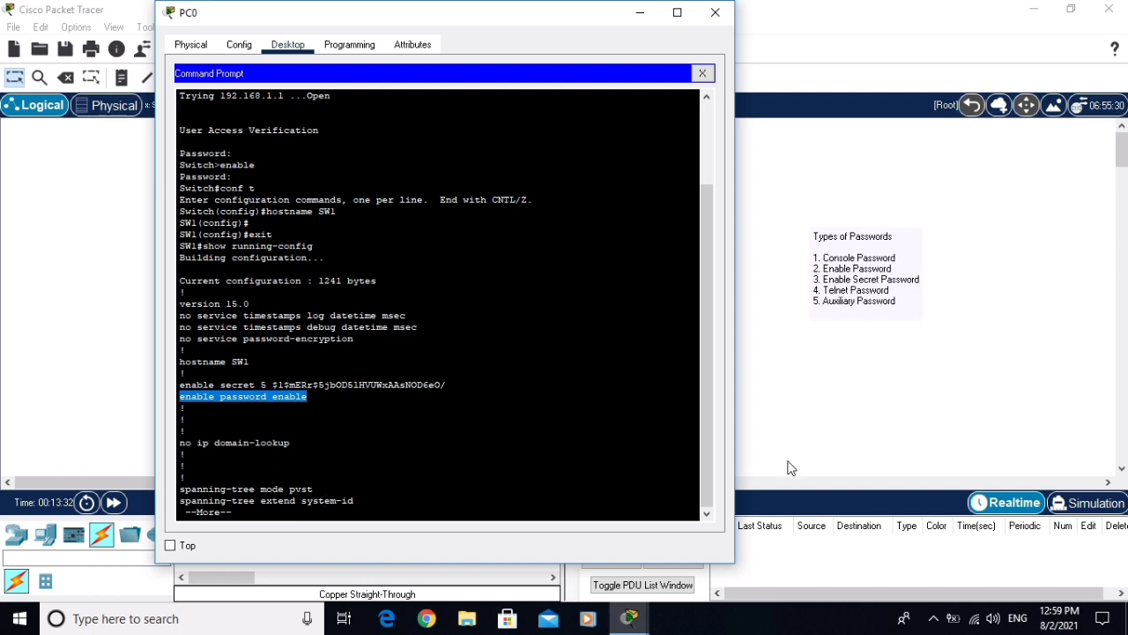
Page to the end of the configuration and highlight the plain-text console and telnet passwords
{"action": "key", "text": "Return"}
{"action": "key", "text": "Return"}
{"action": "key", "text": "Return"}
{"action": "key", "text": "Return"}
{"action": "key", "text": "Return"}
{"action": "key", "text": "Return"}
{"action": "key", "text": "Return"}
{"action": "key", "text": "Return"}
{"action": "key", "text": "Return"}
{"action": "key", "text": "Return"}
{"action": "key", "text": "Return"}
{"action": "key", "text": "Return"}
{"action": "key", "text": "Return"}
{"action": "key", "text": "Return"}
{"action": "key", "text": "Return"}
{"action": "key", "text": "Return"}
{"action": "key", "text": "Return"}
{"action": "key", "text": "Return"}
{"action": "key", "text": "Return"}
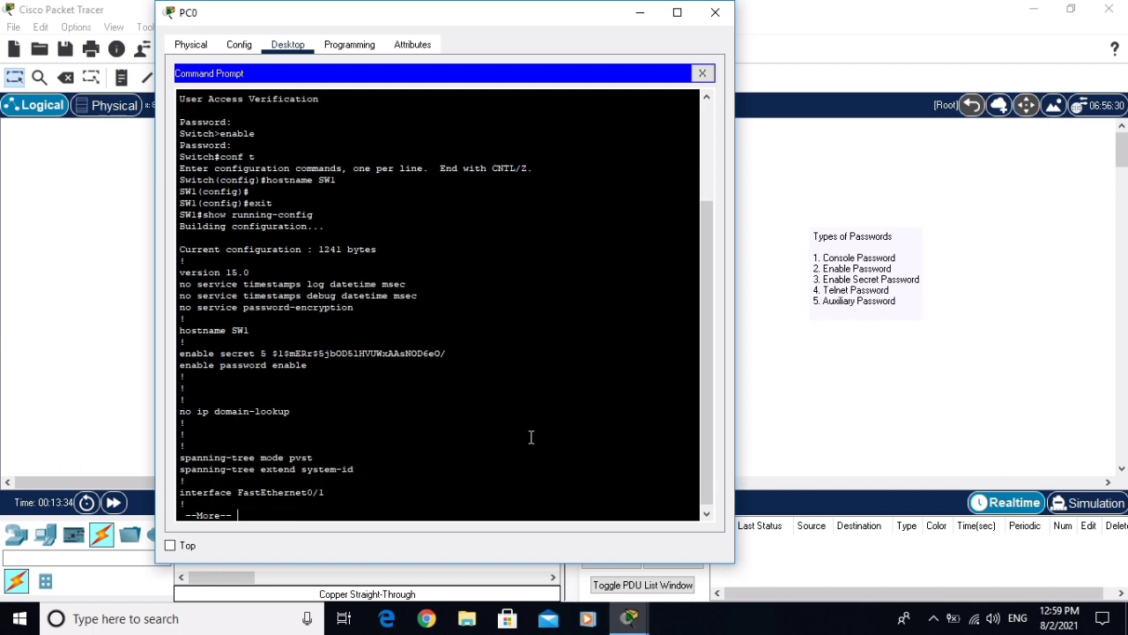
{"action": "key", "text": "Return"}
{"action": "key", "text": "Return"}
{"action": "key", "text": "Return"}
{"action": "key", "text": "Return"}
{"action": "key", "text": "Return"}
{"action": "key", "text": "Return"}
{"action": "key", "text": "Return"}
{"action": "key", "text": "Return"}
{"action": "key", "text": "Return"}
{"action": "key", "text": "Return"}
{"action": "key", "text": "Return"}
{"action": "key", "text": "Return"}
{"action": "key", "text": "Return"}
{"action": "key", "text": "Return"}
{"action": "key", "text": "Return"}
{"action": "key", "text": "Return"}
{"action": "key", "text": "Return"}
{"action": "key", "text": "Return"}
{"action": "key", "text": "Return"}
{"action": "key", "text": "Return"}
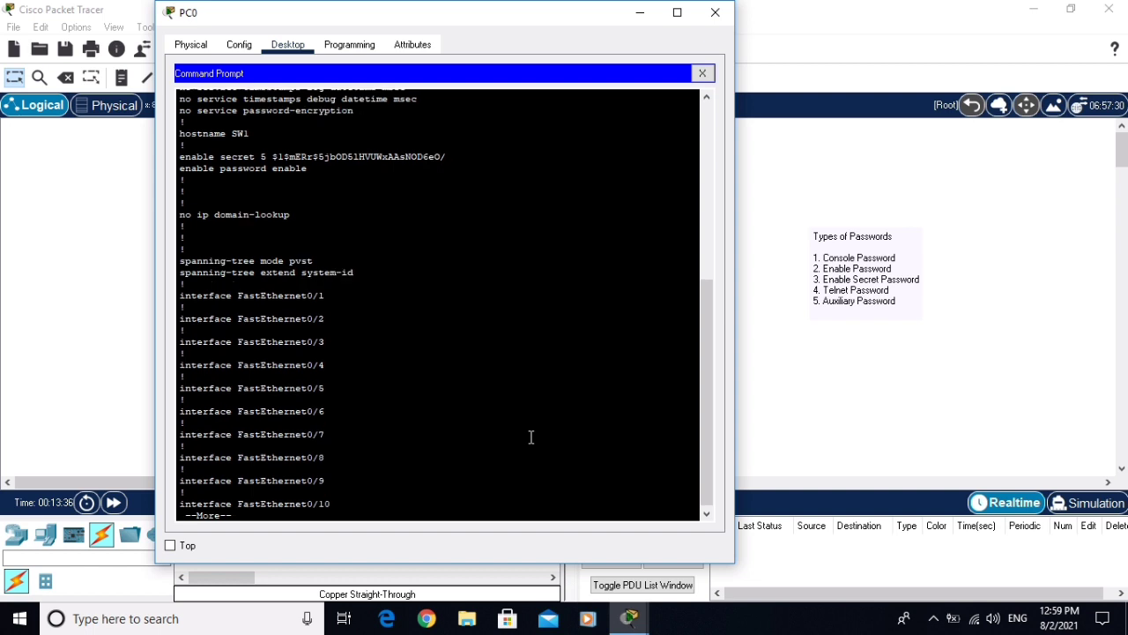
{"action": "key", "text": "Return"}
{"action": "key", "text": "Return"}
{"action": "key", "text": "Return"}
{"action": "key", "text": "Return"}
{"action": "key", "text": "Return"}
{"action": "key", "text": "Return"}
{"action": "key", "text": "Return"}
{"action": "key", "text": "Return"}
{"action": "key", "text": "Return"}
{"action": "key", "text": "Return"}
{"action": "key", "text": "Return"}
{"action": "key", "text": "Return"}
{"action": "key", "text": "Return"}
{"action": "key", "text": "Return"}
{"action": "key", "text": "Return"}
{"action": "key", "text": "Return"}
{"action": "key", "text": "Return"}
{"action": "key", "text": "Return"}
{"action": "key", "text": "Return"}
{"action": "key", "text": "Return"}
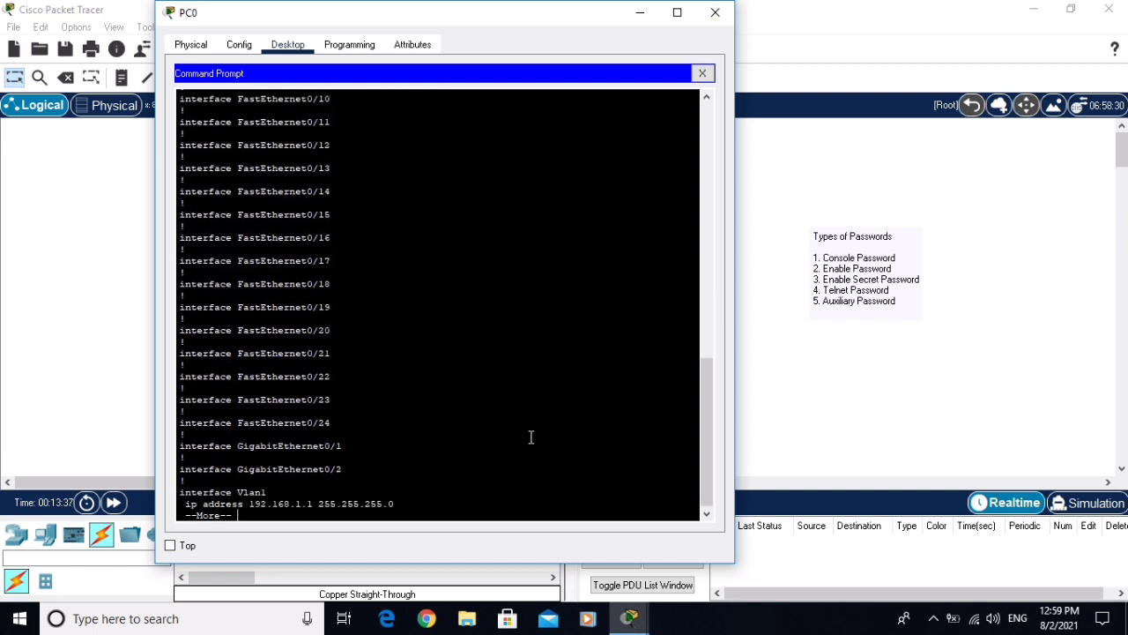
{"action": "key", "text": "Return"}
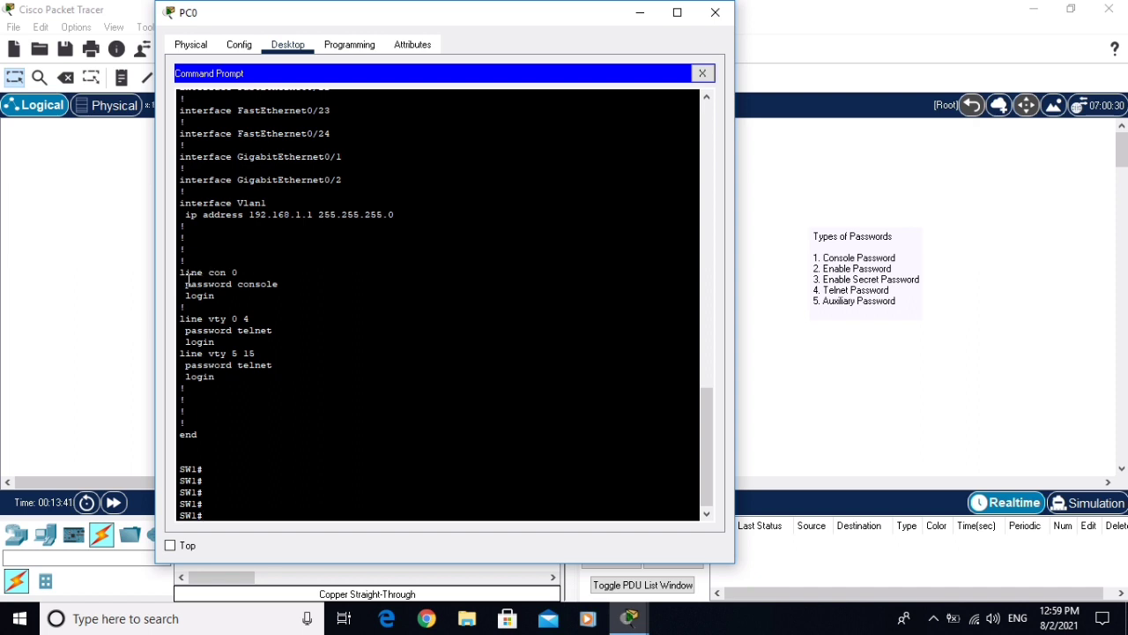
{"action": "left_click_drag", "start_coordinate": [237, 284], "coordinate": [280, 287]}
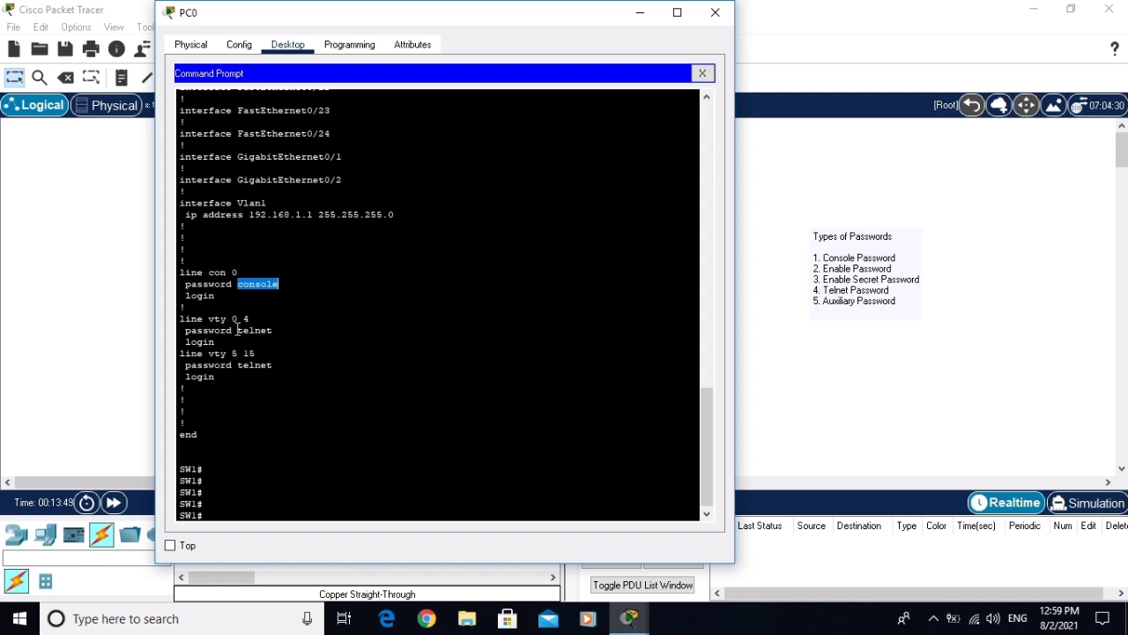
{"action": "left_click_drag", "start_coordinate": [232, 332], "coordinate": [279, 332]}
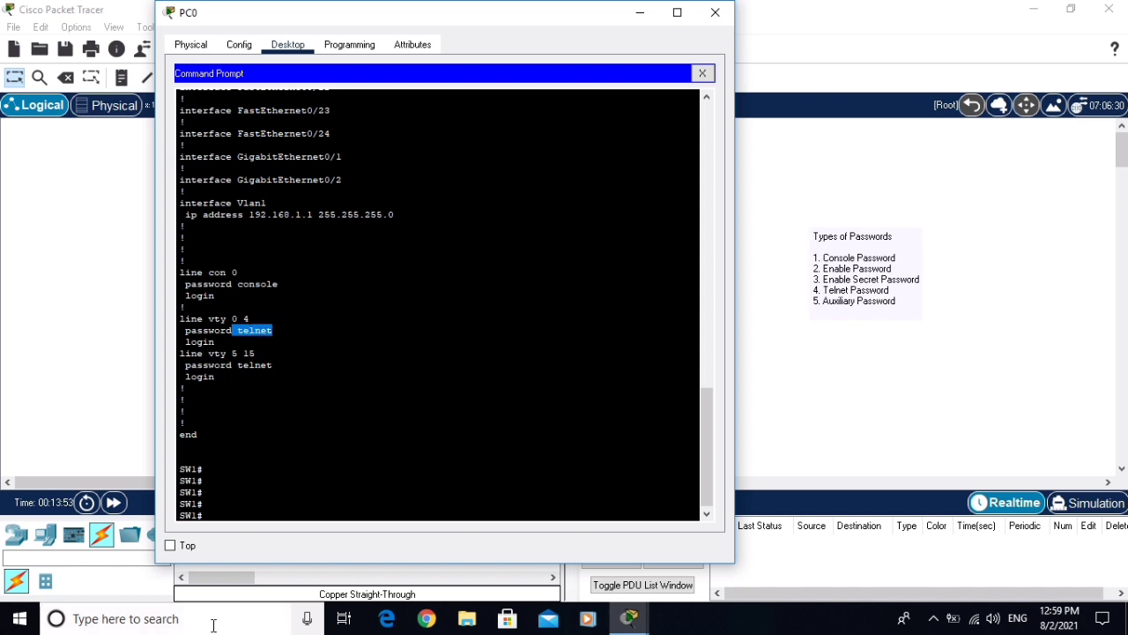
Enable service password-encryption on SW1 from global configuration mode
{"action": "left_click", "coordinate": [259, 513]}
{"action": "type", "text": "conf"}
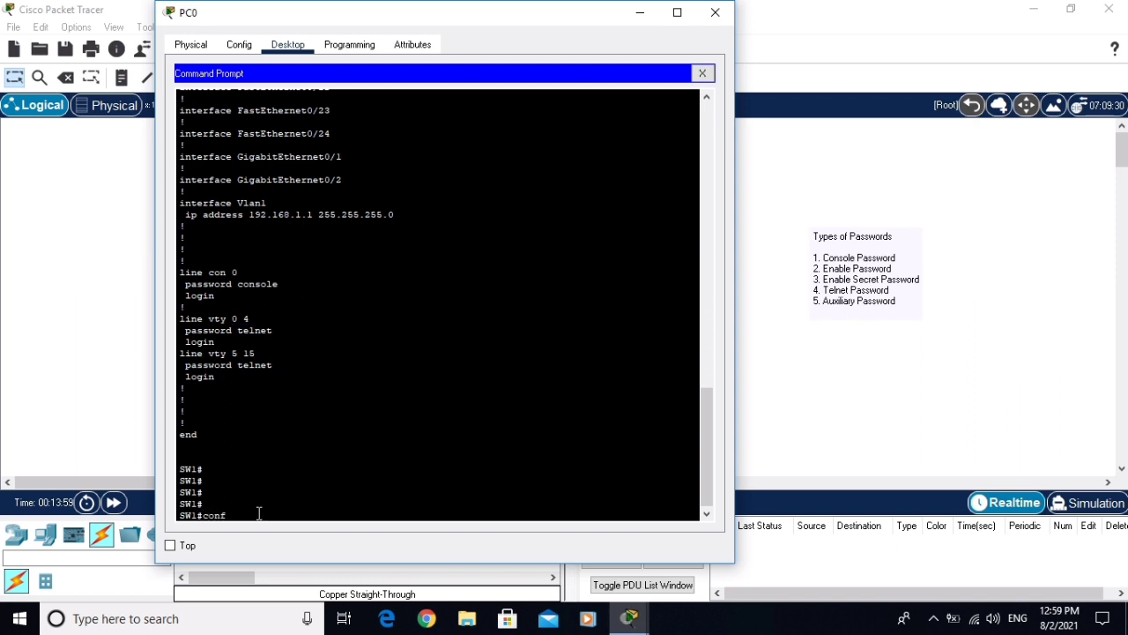
{"action": "type", "text": " t"}
{"action": "key", "text": "Return"}
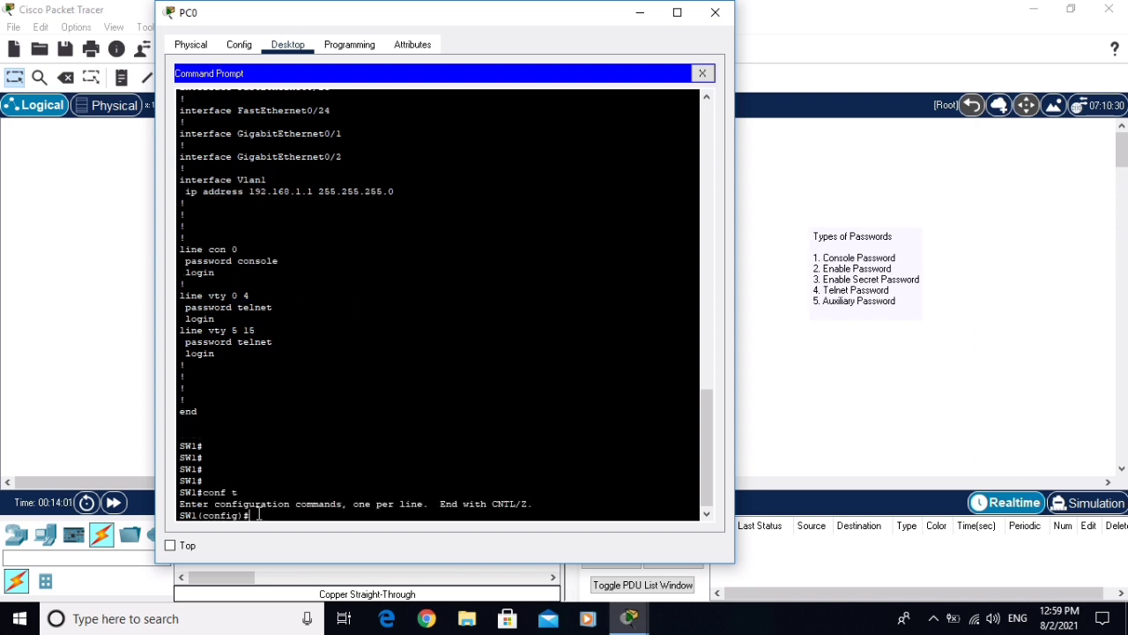
{"action": "type", "text": "service password-encryption"}
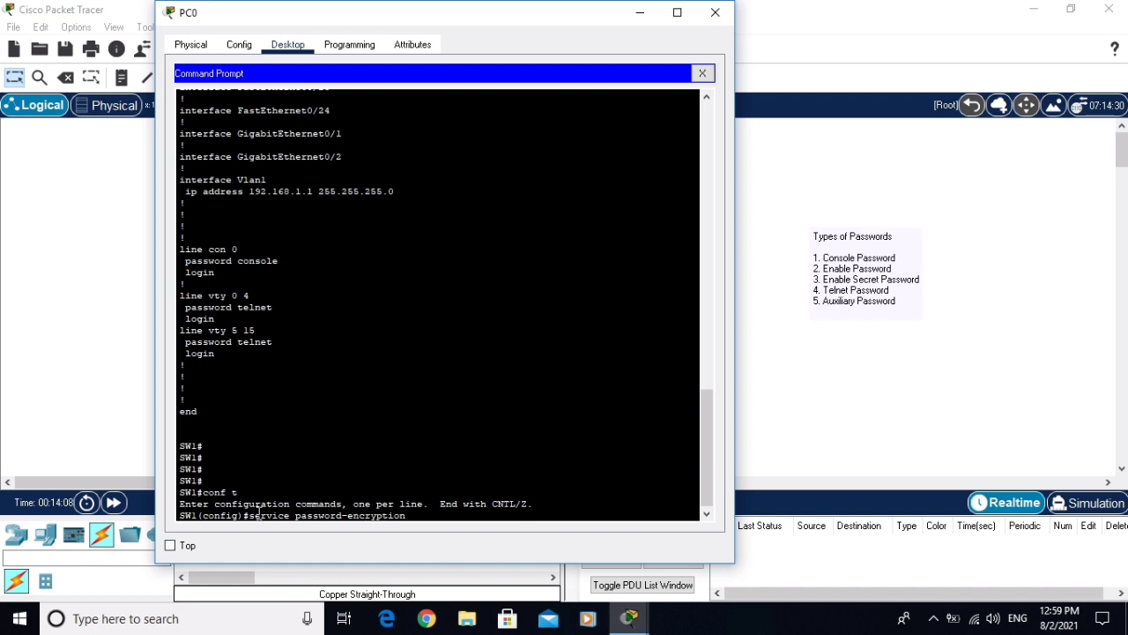
{"action": "key", "text": "Return"}
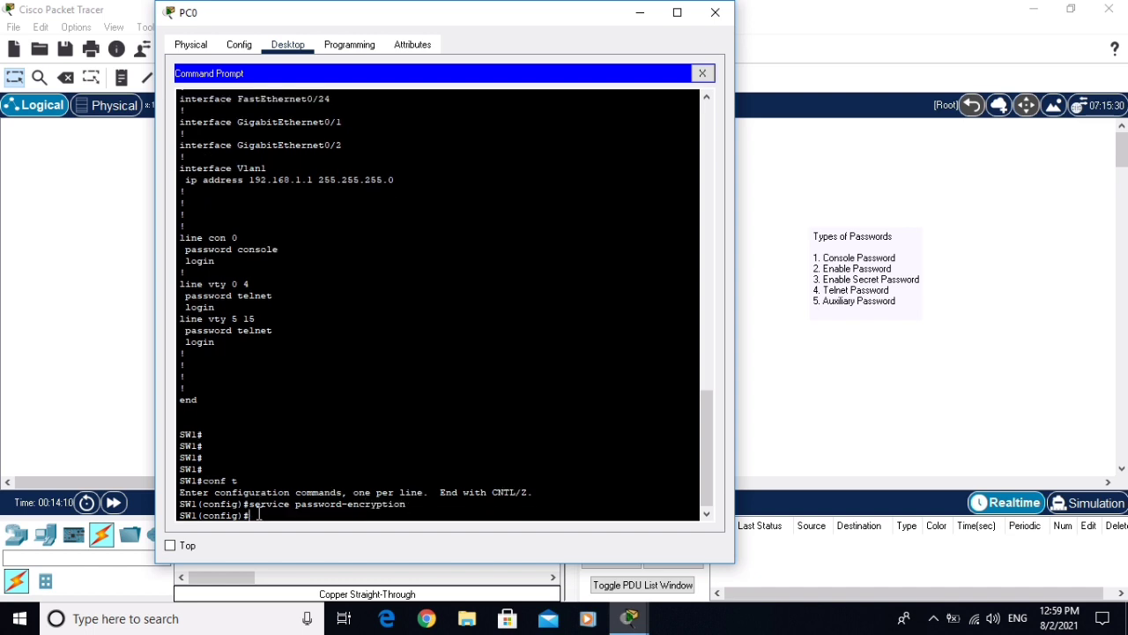
Exit configuration mode and display the running-config again to see the type 7 enable password
{"action": "type", "text": "exit"}
{"action": "key", "text": "Return"}
{"action": "type", "text": "show"}
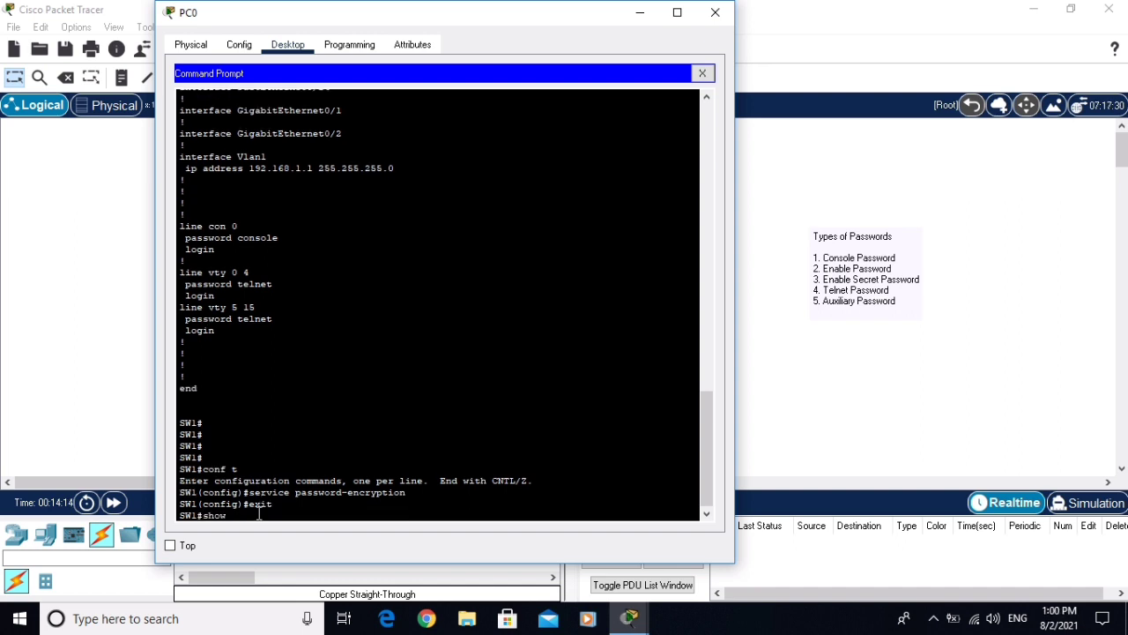
{"action": "type", "text": " running-config"}
{"action": "key", "text": "Return"}
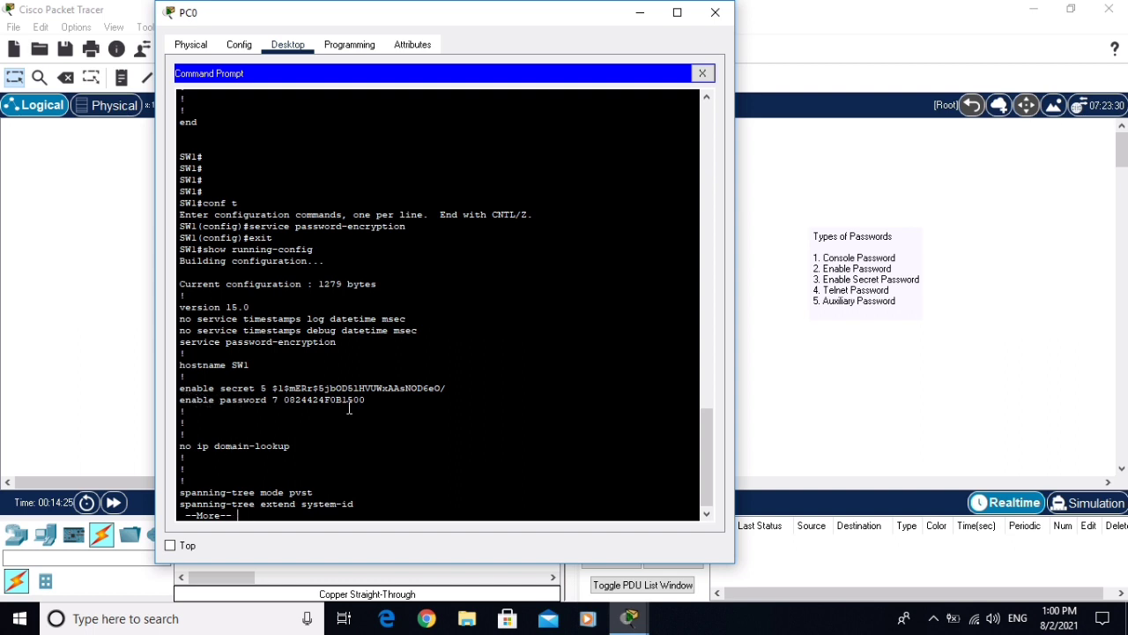
Page through the running-config and highlight the encrypted enable, console and telnet passwords
{"action": "left_click_drag", "start_coordinate": [273, 401], "coordinate": [366, 402]}
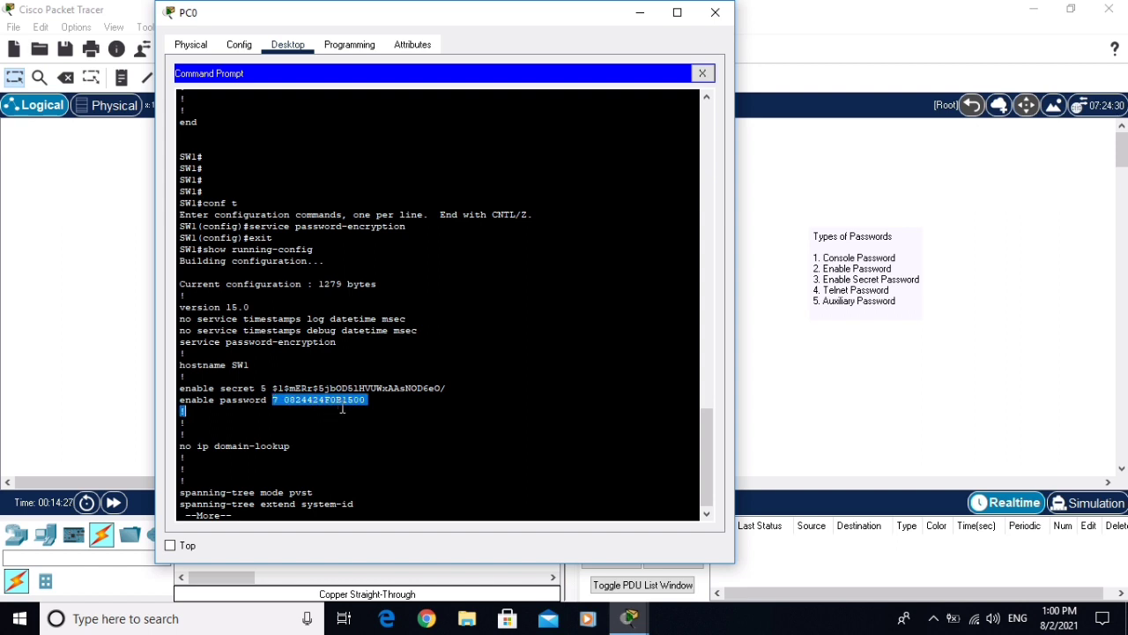
{"action": "left_click", "coordinate": [392, 504]}
{"action": "key", "text": "Return"}
{"action": "key", "text": "Return"}
{"action": "key", "text": "Return"}
{"action": "key", "text": "Return"}
{"action": "key", "text": "Return"}
{"action": "key", "text": "Return"}
{"action": "key", "text": "Return"}
{"action": "key", "text": "Return"}
{"action": "key", "text": "Return"}
{"action": "key", "text": "Return"}
{"action": "key", "text": "Return"}
{"action": "key", "text": "Return"}
{"action": "key", "text": "Return"}
{"action": "key", "text": "Return"}
{"action": "key", "text": "Return"}
{"action": "key", "text": "Return"}
{"action": "key", "text": "Return"}
{"action": "key", "text": "Return"}
{"action": "key", "text": "Return"}
{"action": "key", "text": "Return"}
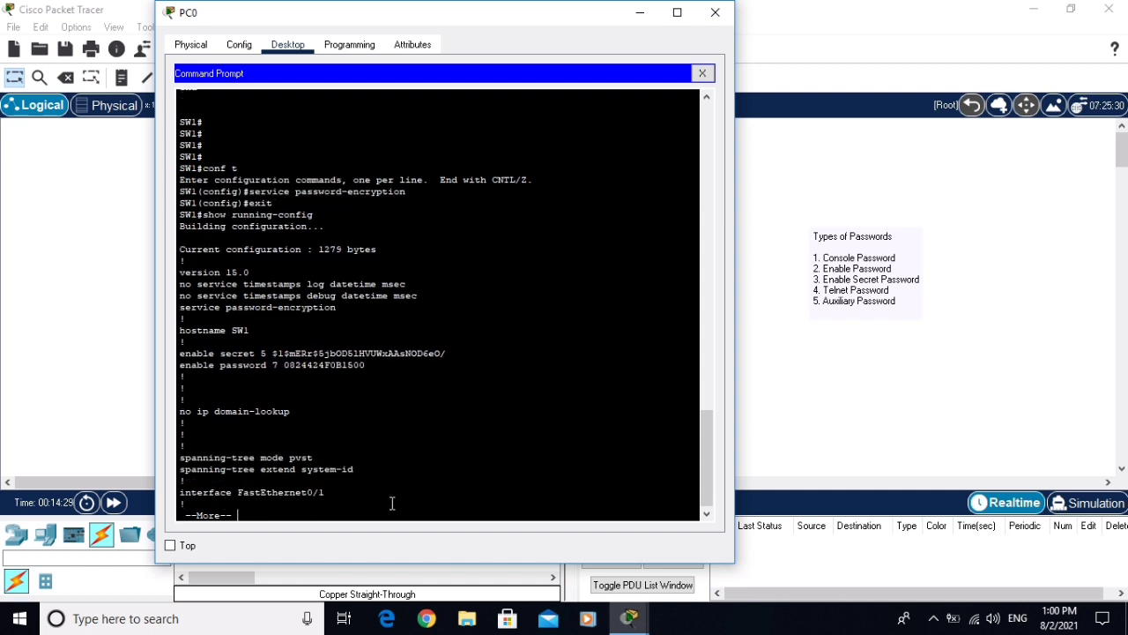
{"action": "key", "text": "Return"}
{"action": "key", "text": "Return"}
{"action": "key", "text": "Return"}
{"action": "key", "text": "Return"}
{"action": "key", "text": "Return"}
{"action": "key", "text": "Return"}
{"action": "key", "text": "Return"}
{"action": "key", "text": "Return"}
{"action": "key", "text": "Return"}
{"action": "key", "text": "Return"}
{"action": "key", "text": "Return"}
{"action": "key", "text": "Return"}
{"action": "key", "text": "Return"}
{"action": "key", "text": "Return"}
{"action": "key", "text": "Return"}
{"action": "key", "text": "Return"}
{"action": "key", "text": "Return"}
{"action": "key", "text": "Return"}
{"action": "key", "text": "Return"}
{"action": "key", "text": "Return"}
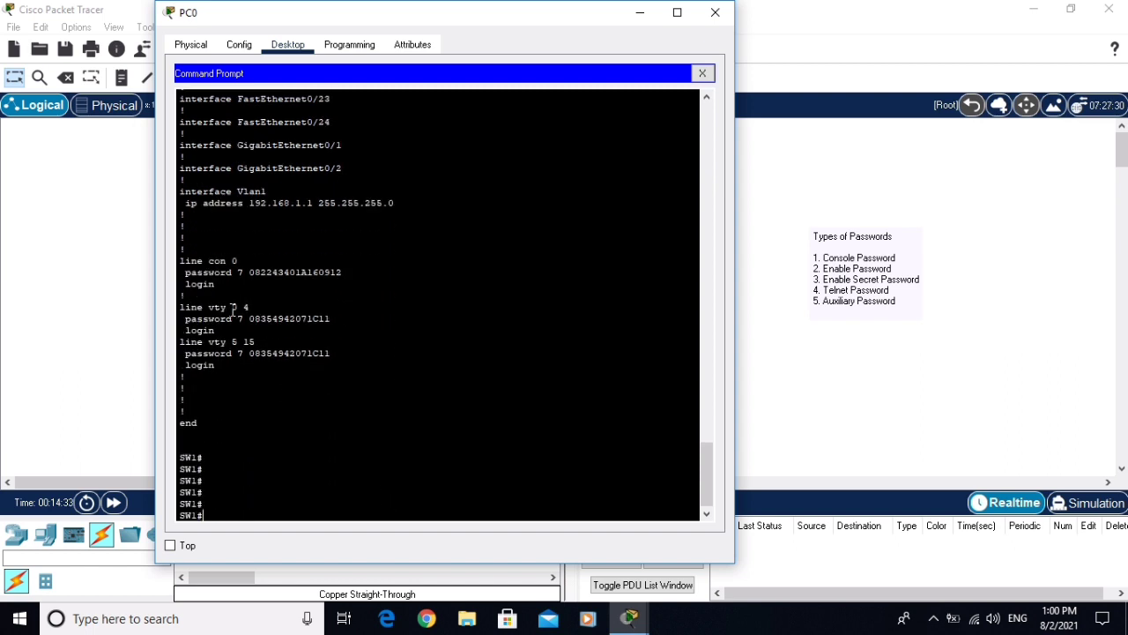
{"action": "left_click_drag", "start_coordinate": [245, 271], "coordinate": [180, 259]}
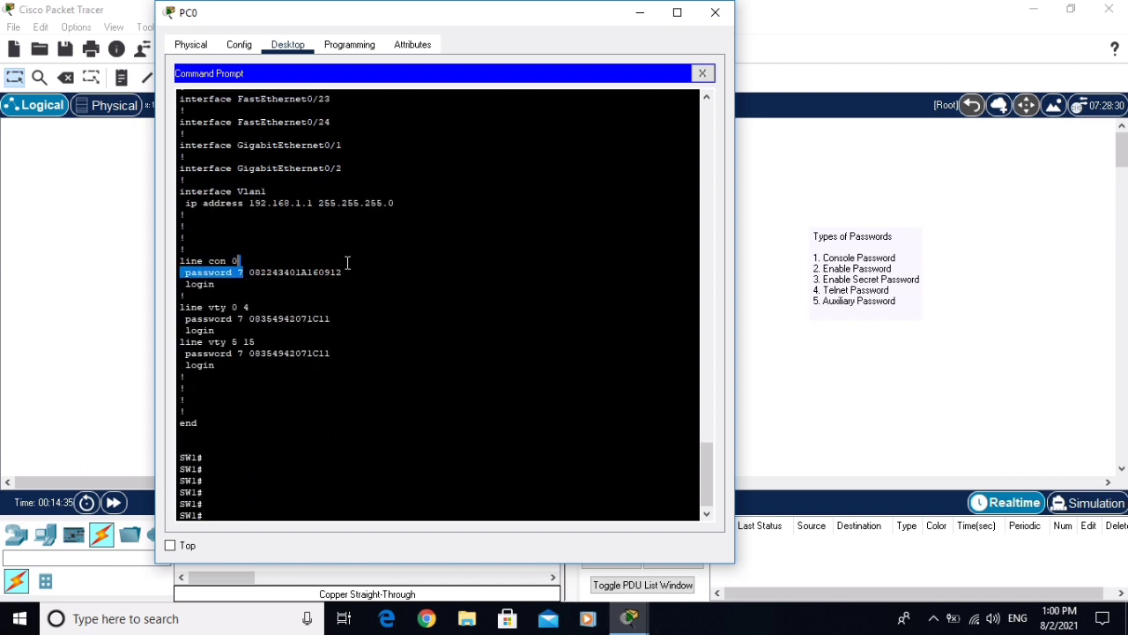
{"action": "left_click_drag", "start_coordinate": [240, 318], "coordinate": [351, 318]}
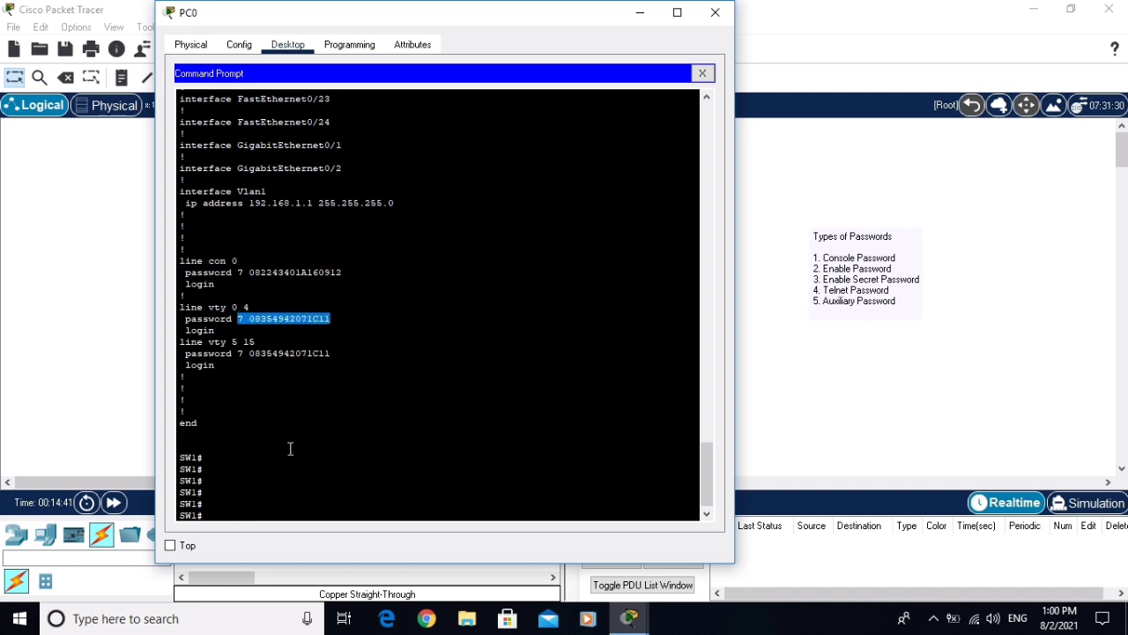
{"action": "left_click", "coordinate": [238, 504]}
Save SW1's running configuration to startup with the write command
{"action": "key", "text": "Return"}
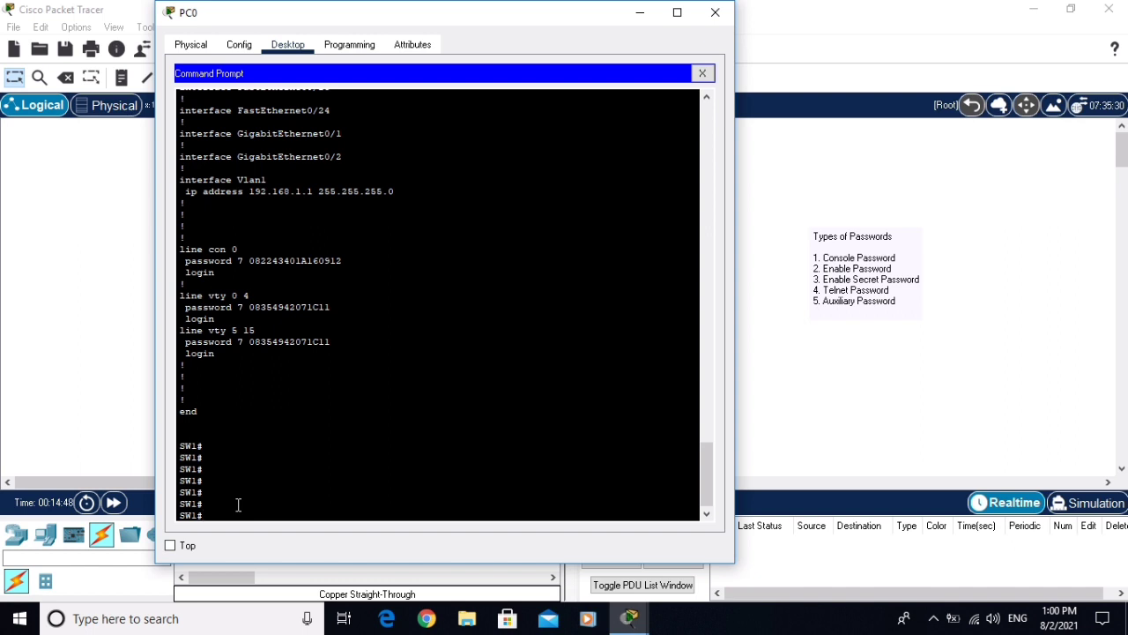
{"action": "type", "text": "write"}
{"action": "key", "text": "Return"}
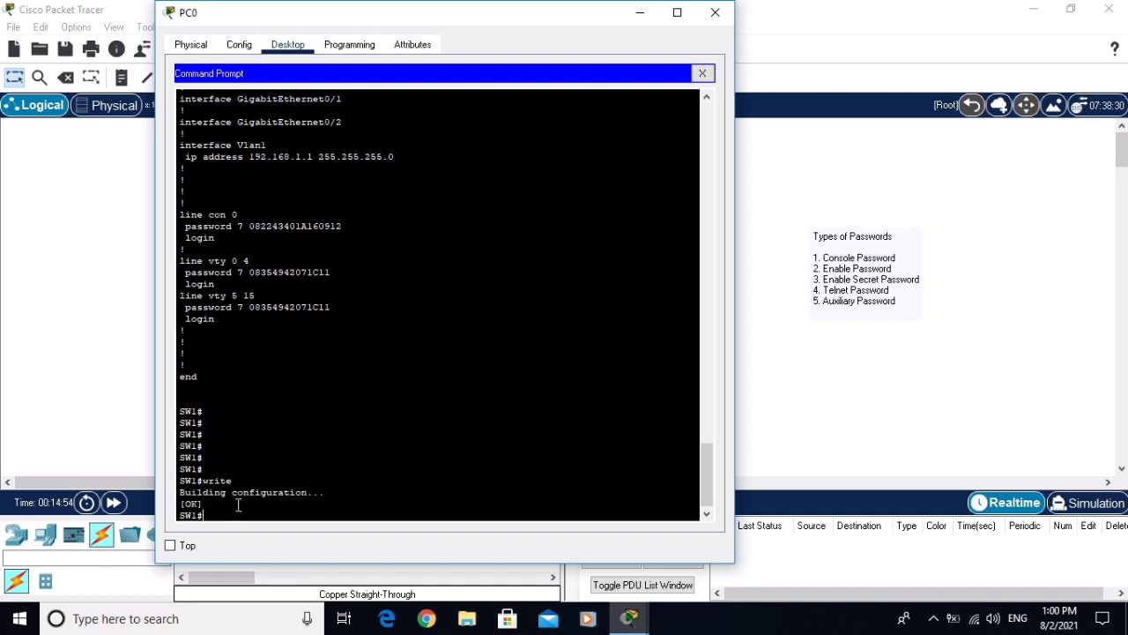